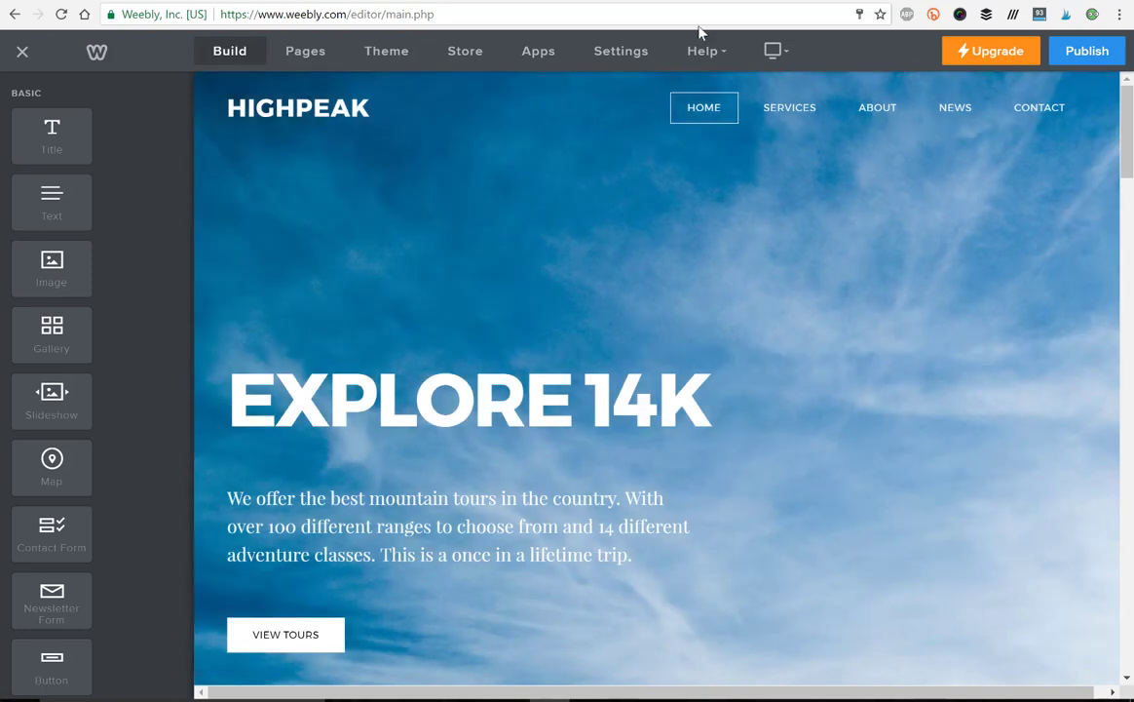
# Step: Switch to SECockpit, compare search volume and competition for "custom snowboards" and "womens snowboards", and open the "womens snowboards" keyword results
pyautogui.click(727, 1)
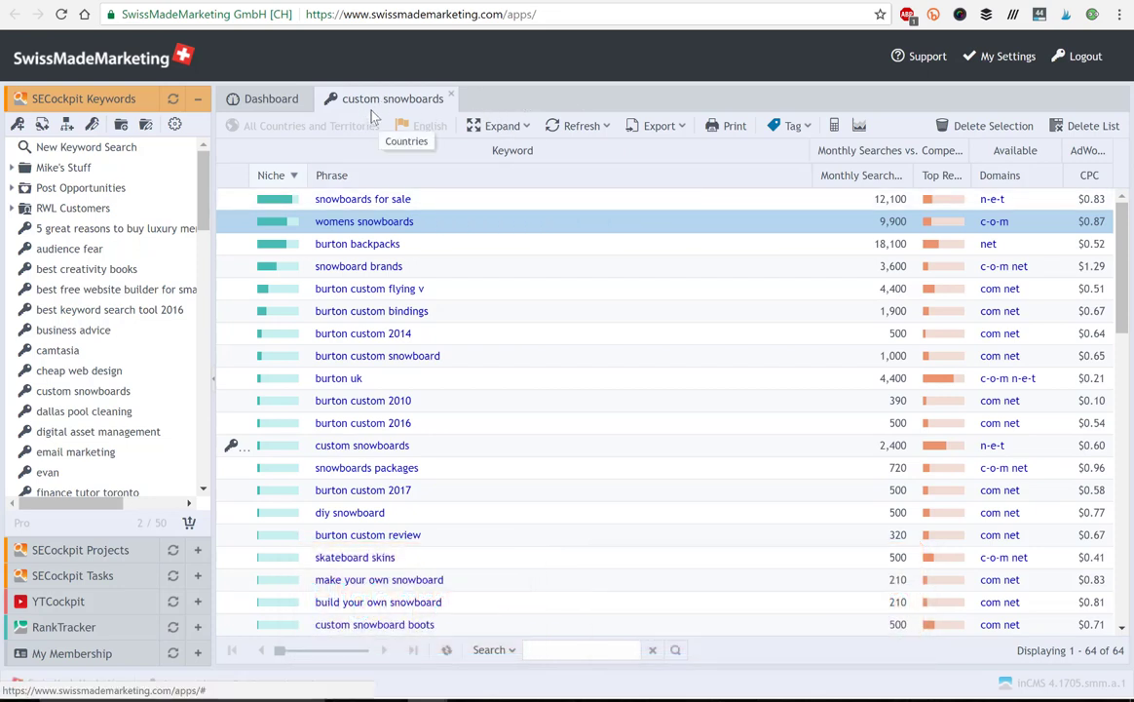
pyautogui.click(395, 445)
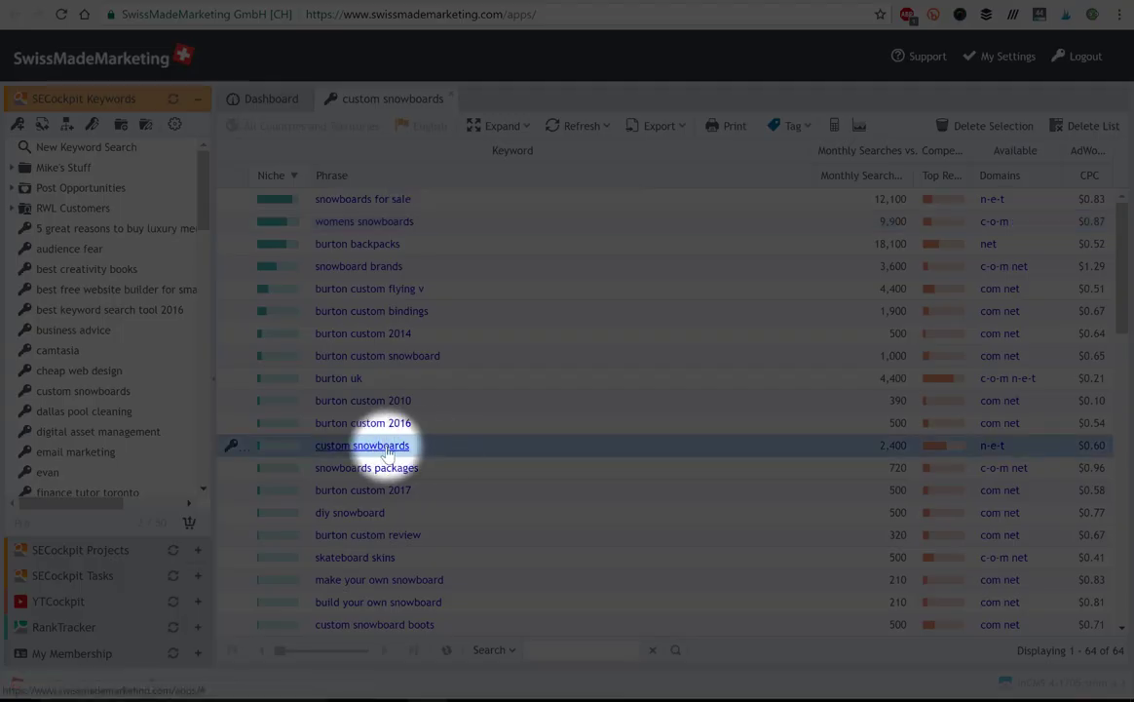
pyautogui.moveTo(943, 452)
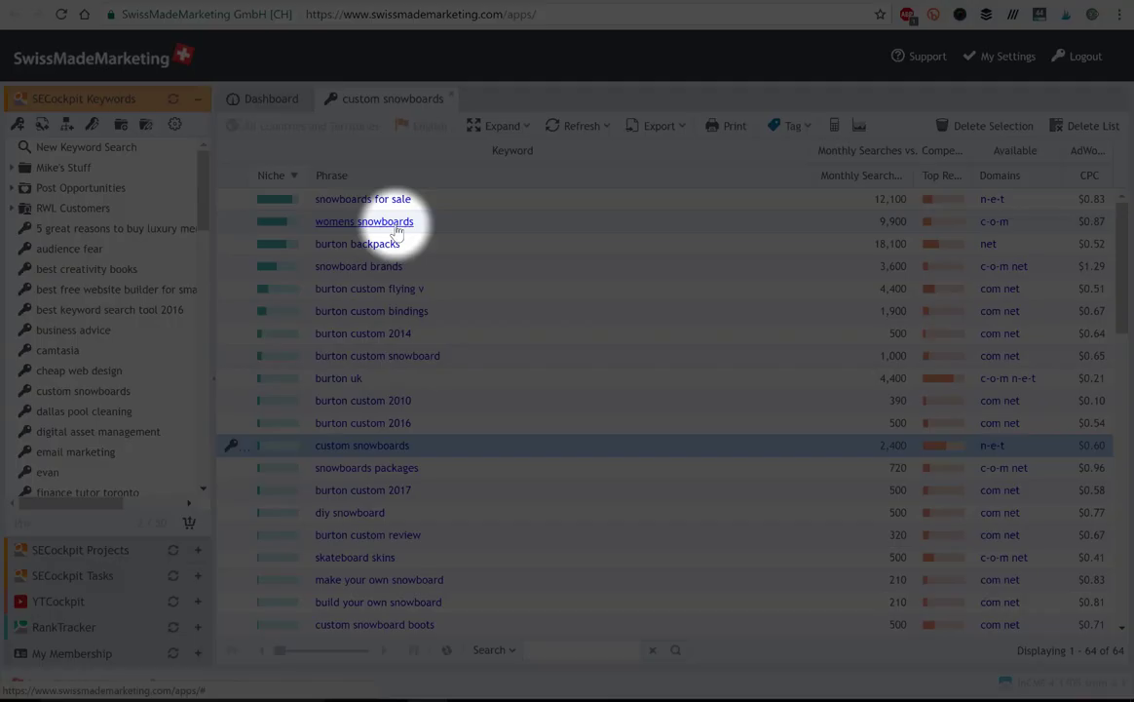
pyautogui.click(437, 220)
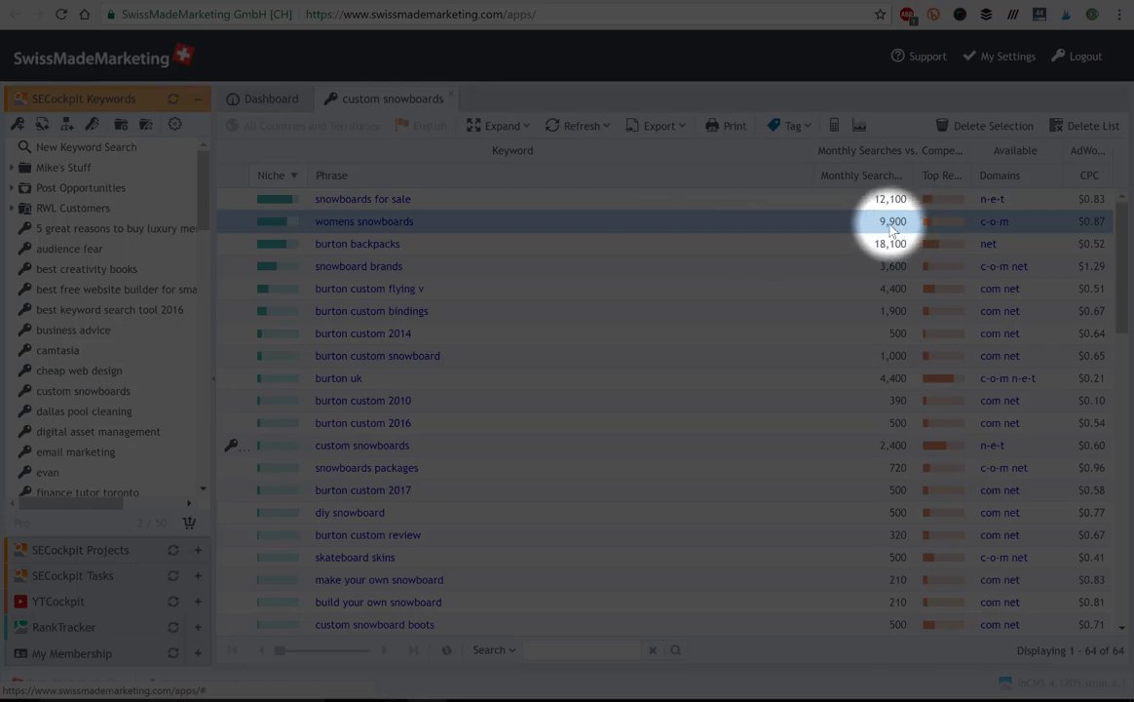
pyautogui.moveTo(939, 228)
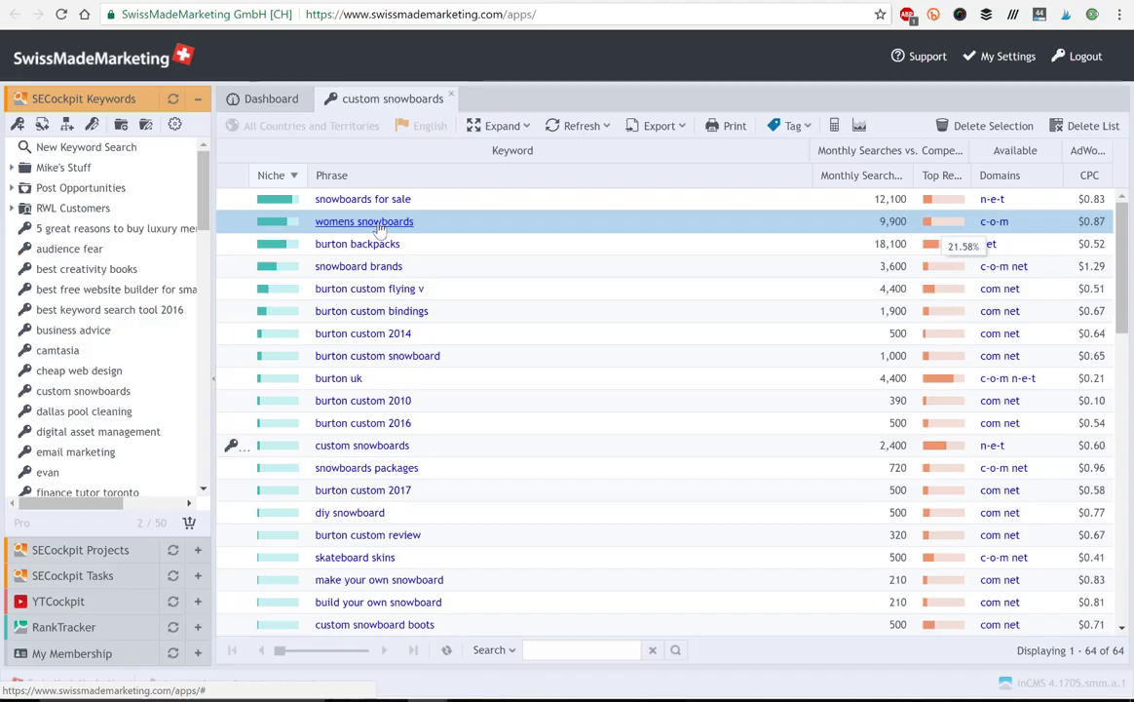
pyautogui.click(380, 225)
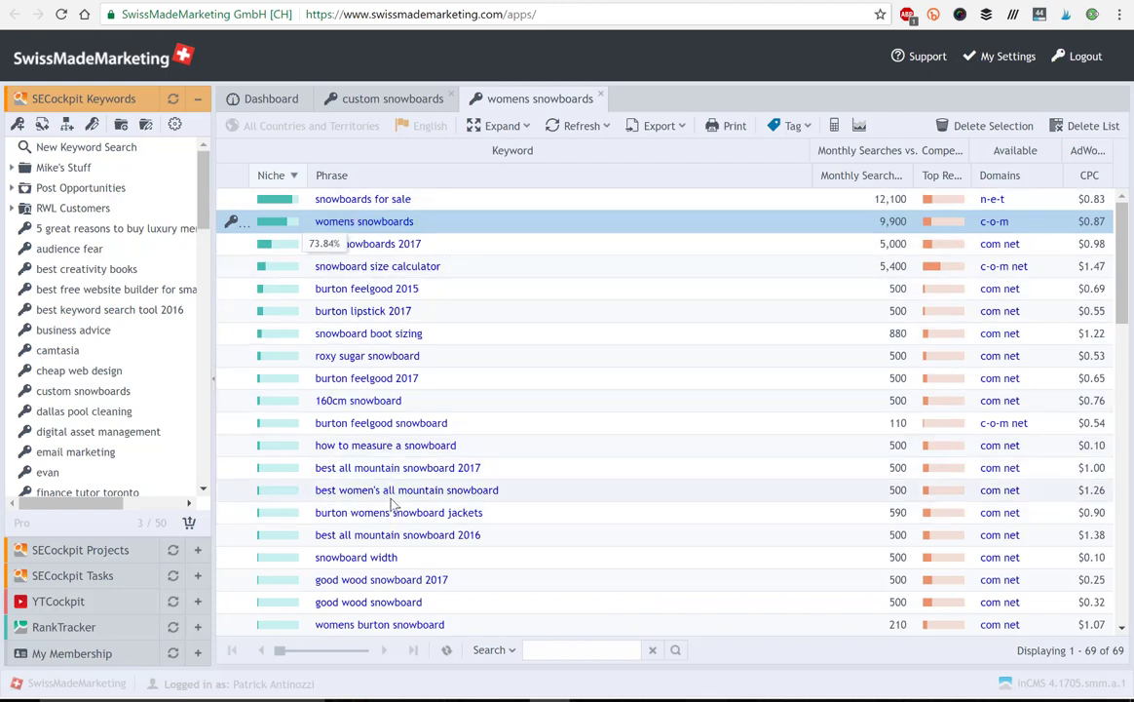
# Step: Switch to the Weebly editor and review the keyword phrases used in the site title in the general settings
pyautogui.click(634, 2)
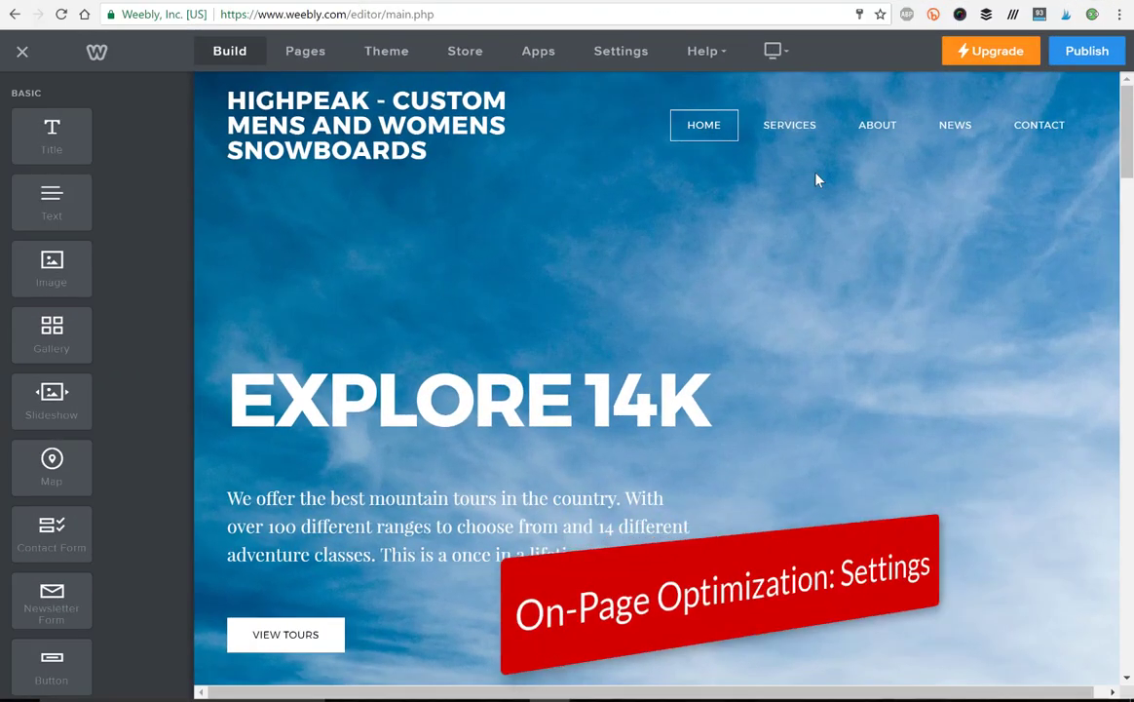
pyautogui.click(621, 62)
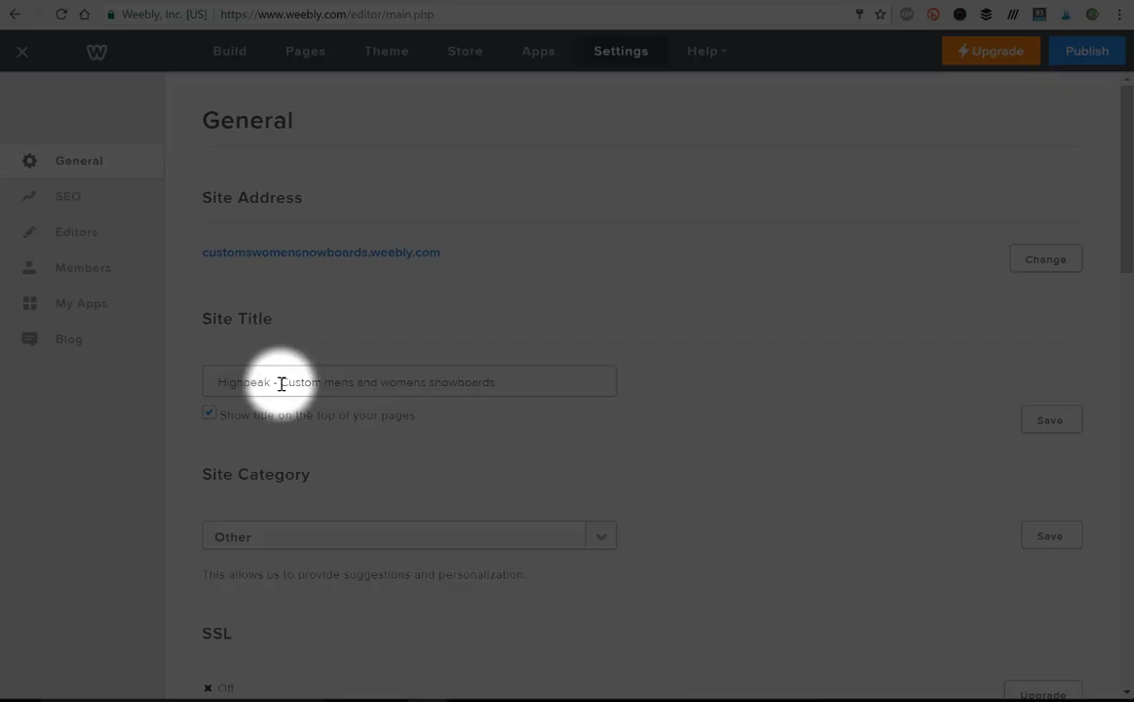
pyautogui.moveTo(282, 382); pyautogui.dragTo(499, 382)
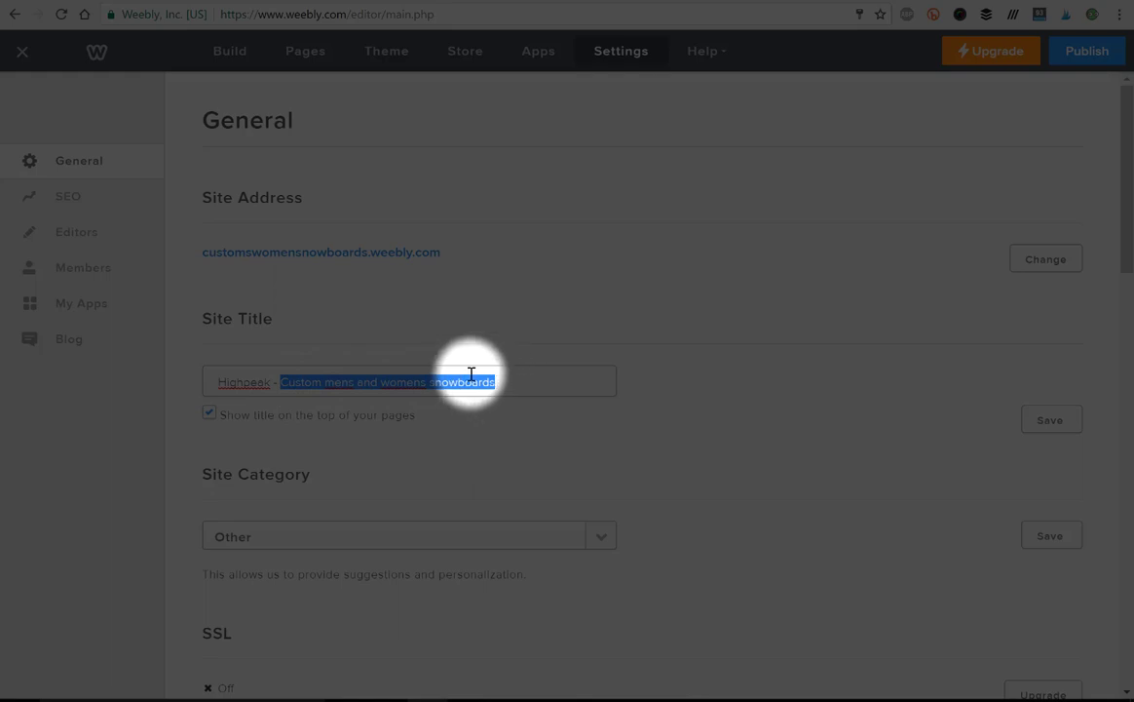
pyautogui.click(360, 382)
pyautogui.moveTo(380, 383); pyautogui.dragTo(502, 383)
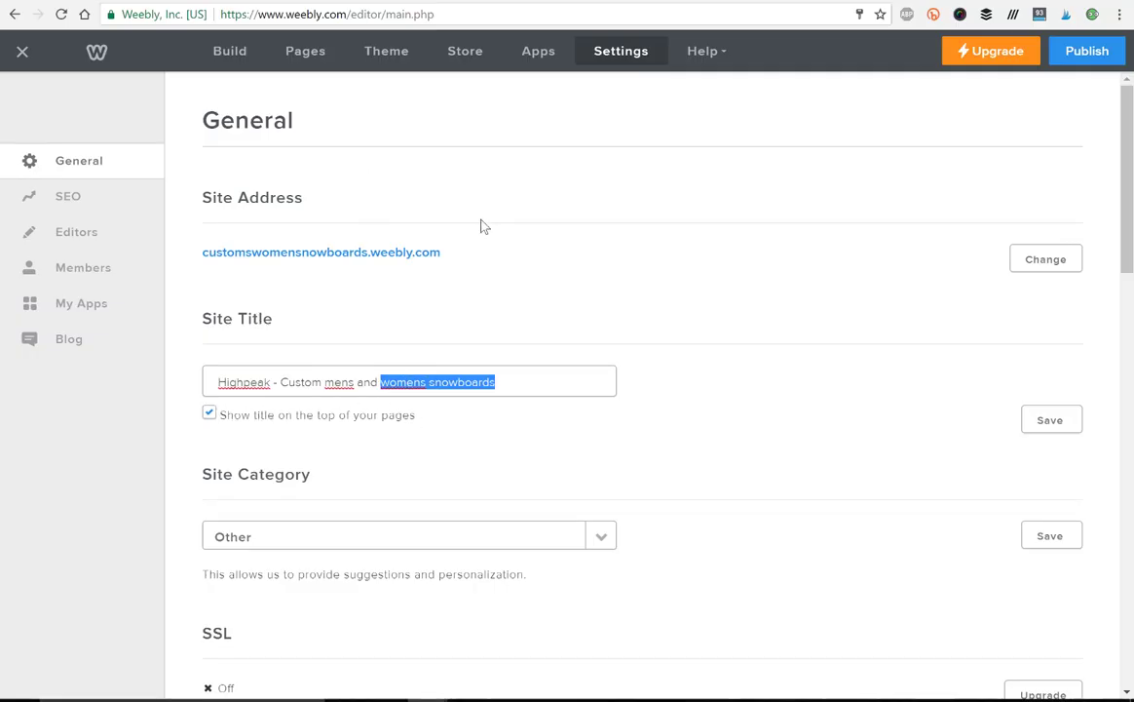
pyautogui.click(600, 376)
pyautogui.scroll(-2, 658, 341)
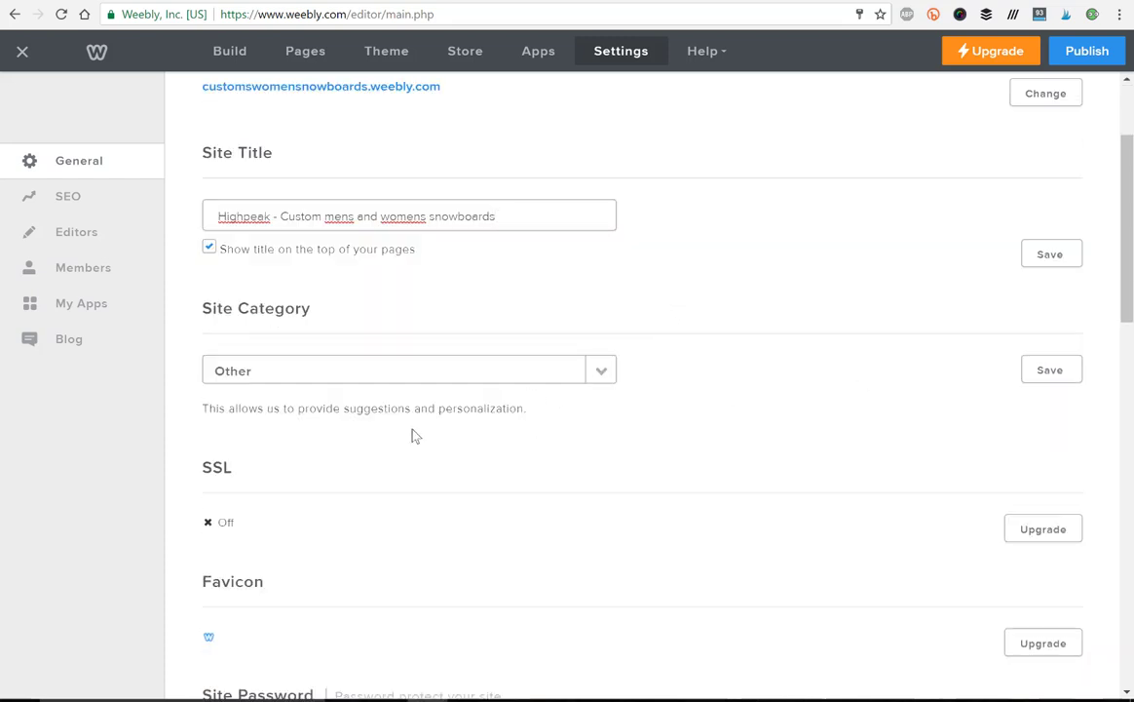
# Step: Examine the SSL option in the general site settings
pyautogui.moveTo(206, 468); pyautogui.dragTo(234, 472)
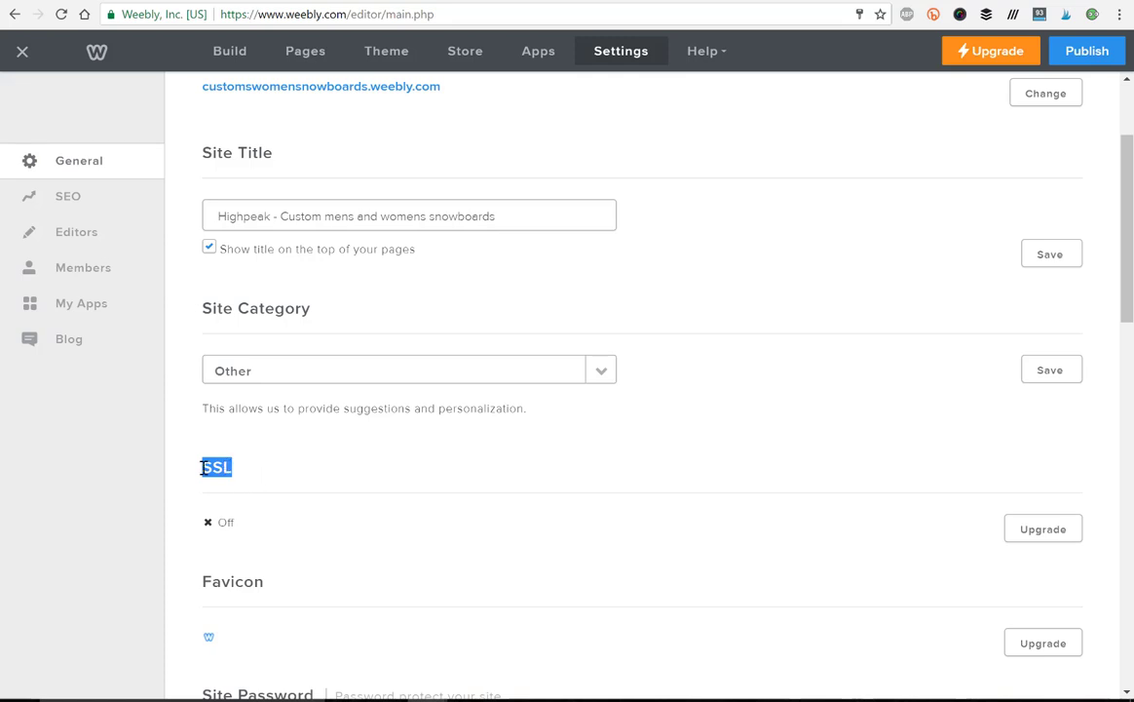
pyautogui.click(209, 467)
pyautogui.moveTo(205, 467); pyautogui.dragTo(237, 470)
pyautogui.click(205, 468)
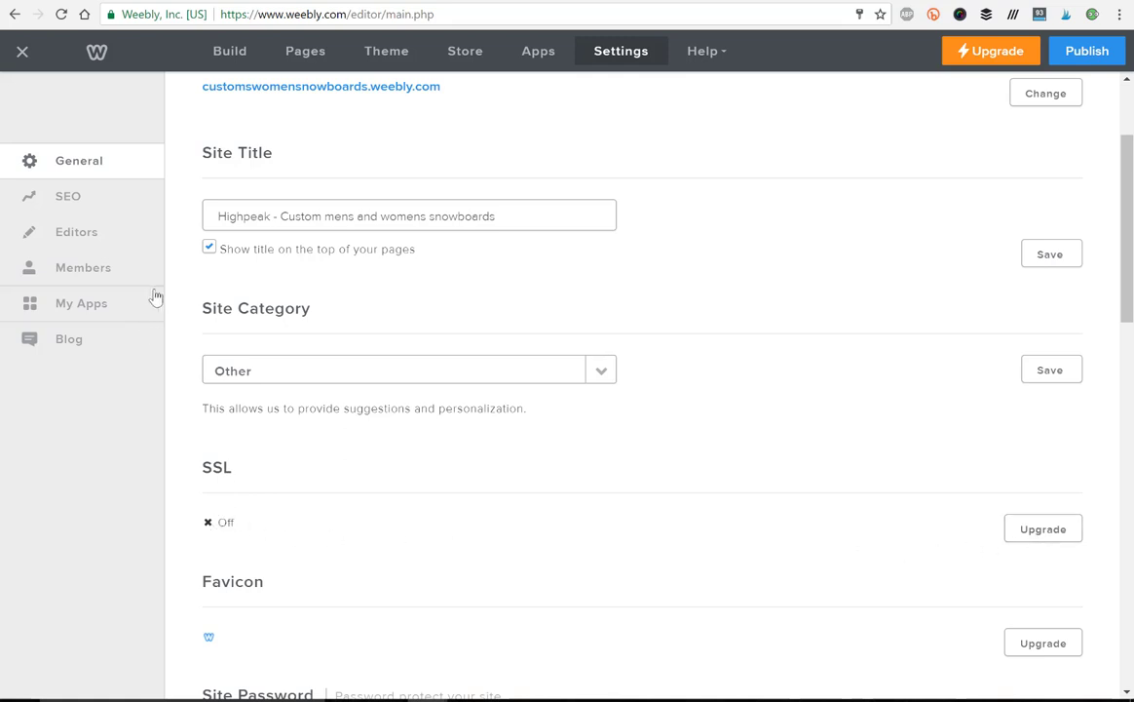
pyautogui.scroll(-2, 348, 309)
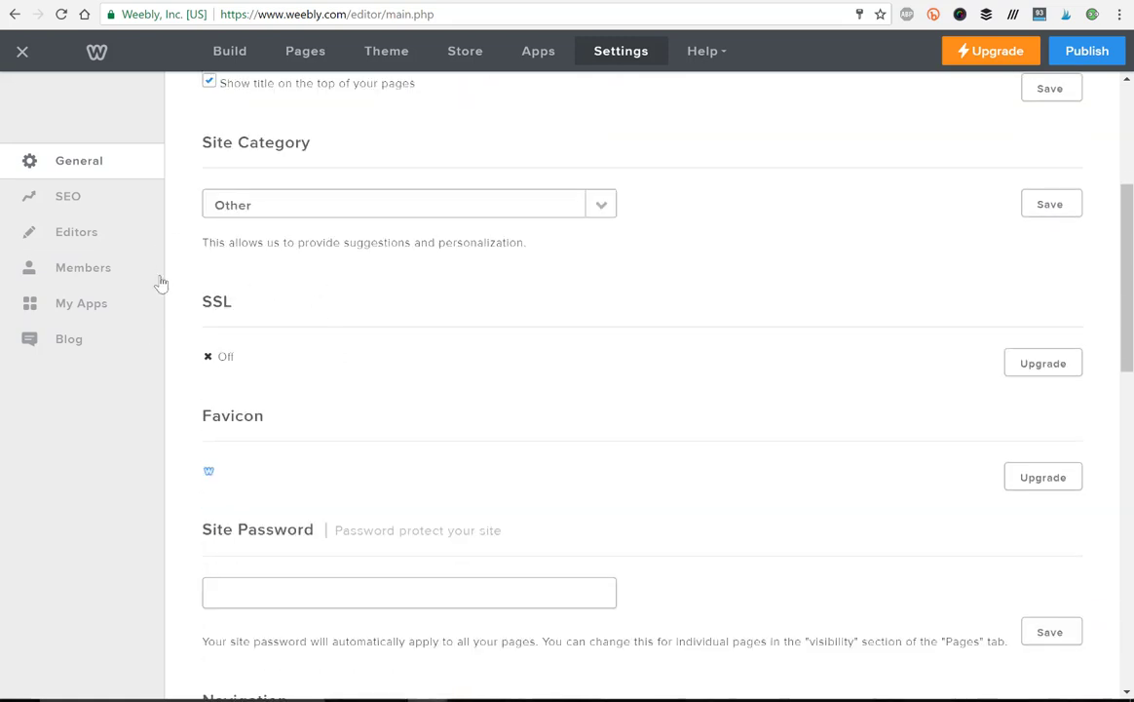
# Step: Open the site-wide SEO settings and examine the keyword phrases in the site description, including "snowboards for sale"
pyautogui.click(74, 202)
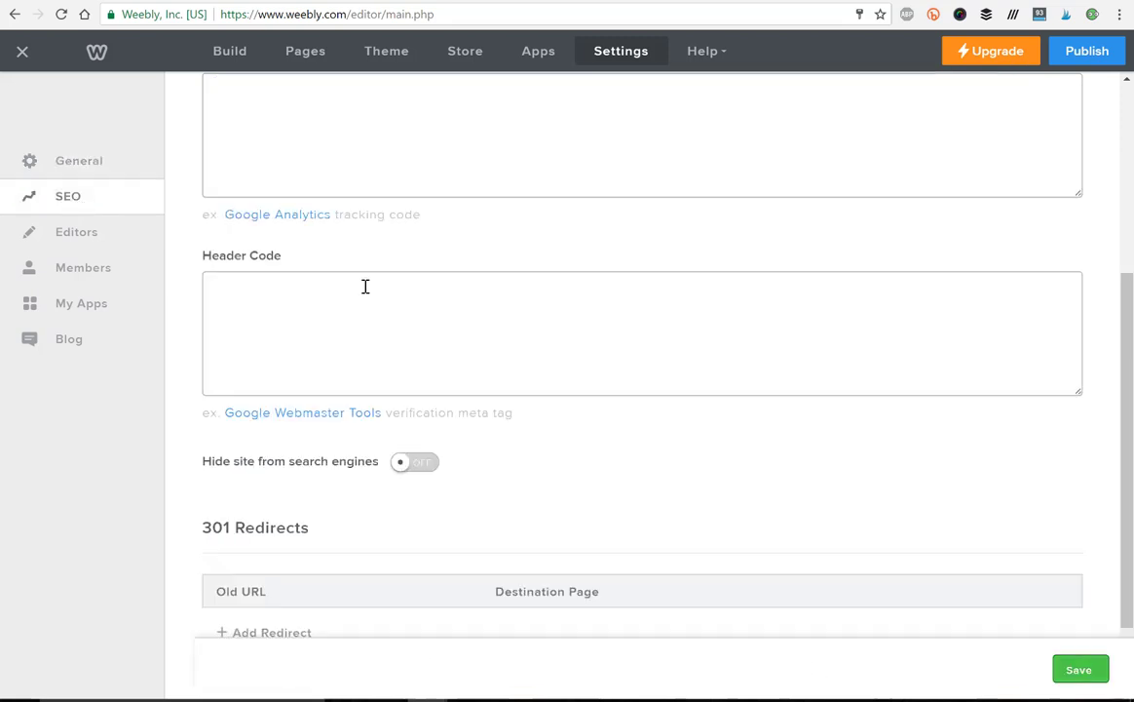
pyautogui.scroll(4, 365, 286)
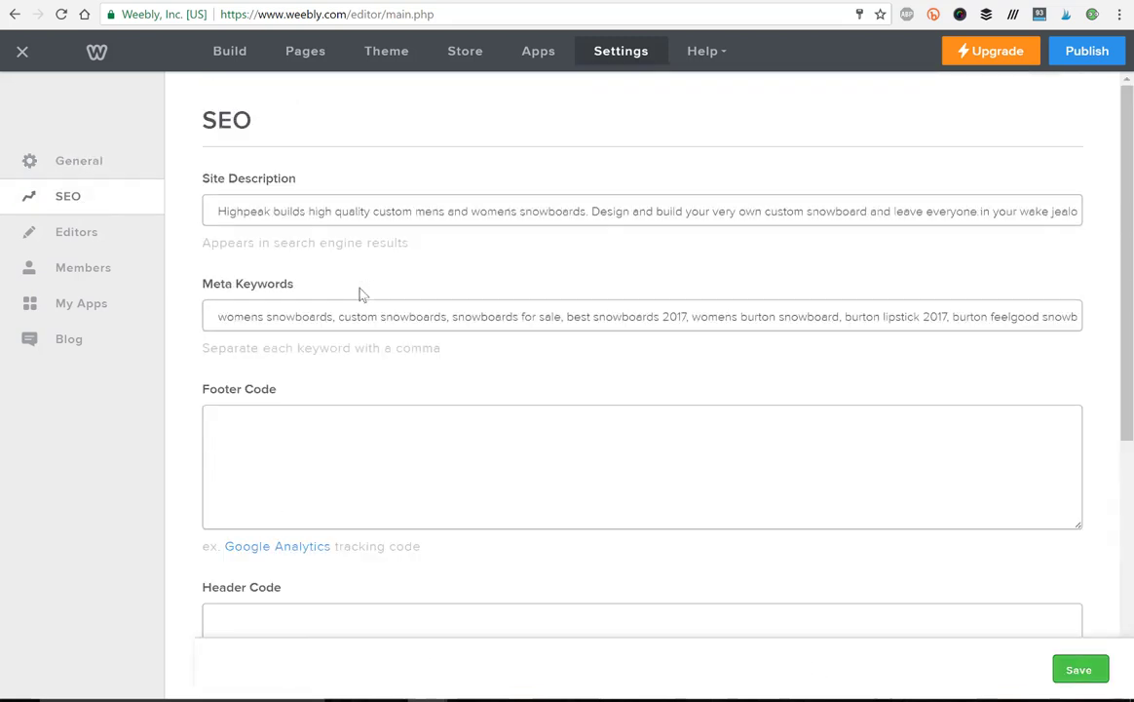
pyautogui.click(217, 212)
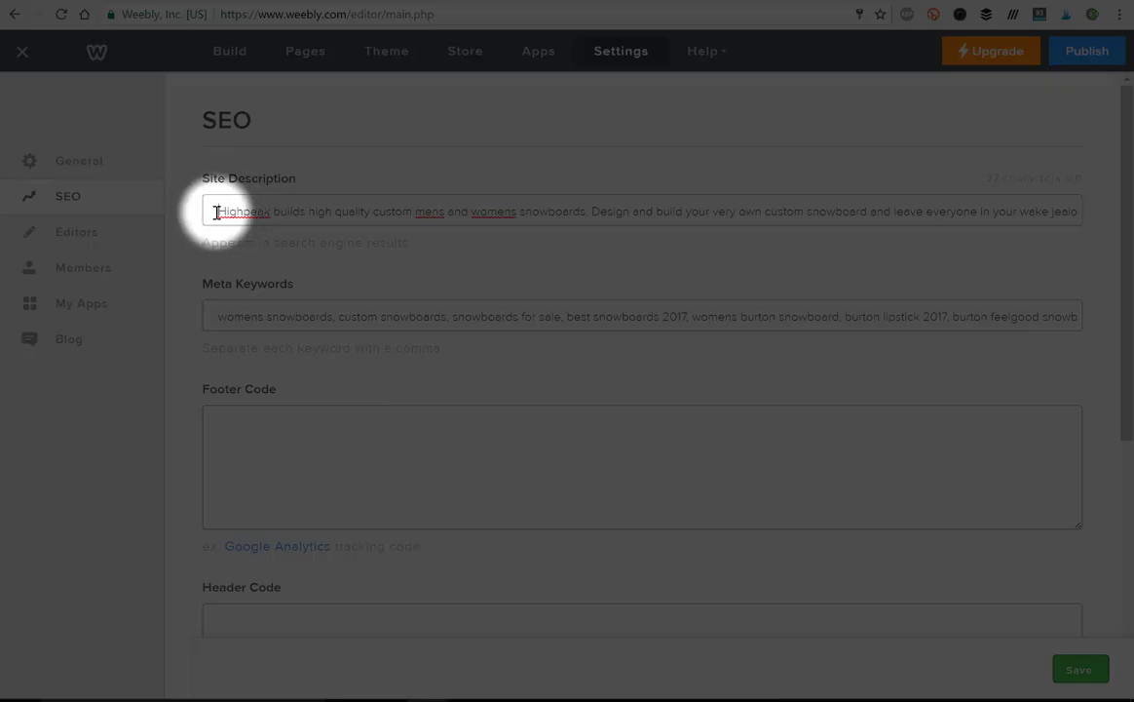
pyautogui.moveTo(215, 213); pyautogui.dragTo(592, 210)
pyautogui.click(372, 210)
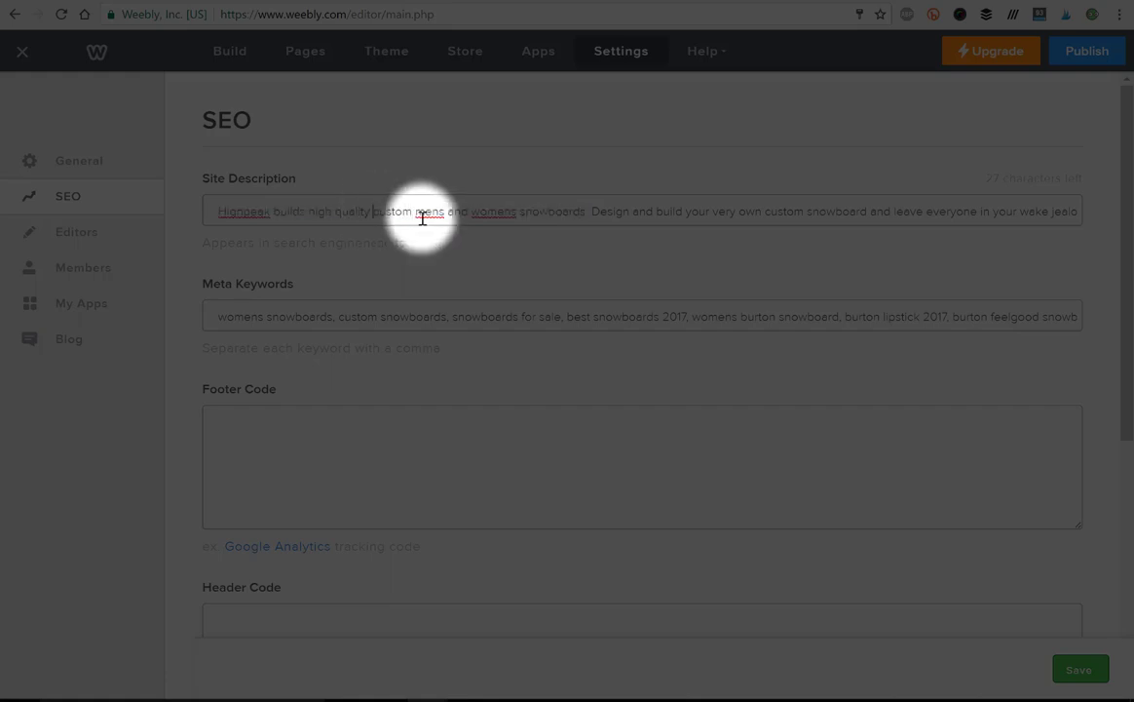
pyautogui.moveTo(470, 210); pyautogui.dragTo(1076, 210)
pyautogui.click(584, 210)
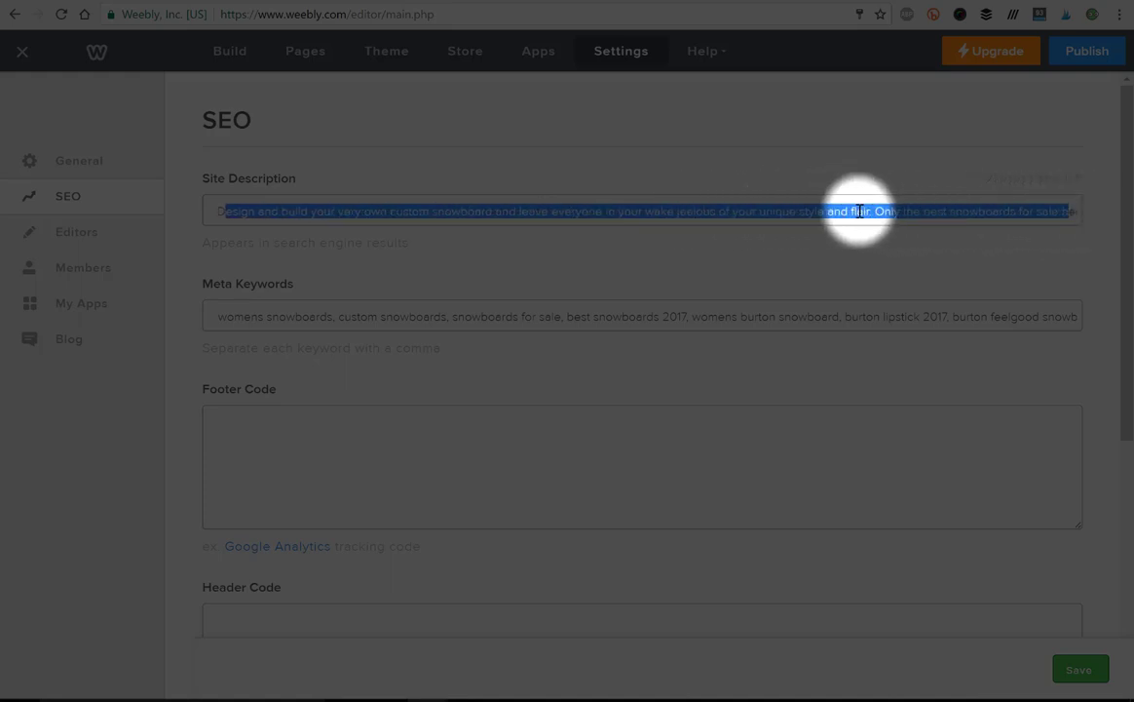
pyautogui.moveTo(876, 210); pyautogui.dragTo(1062, 212)
pyautogui.click(1068, 214)
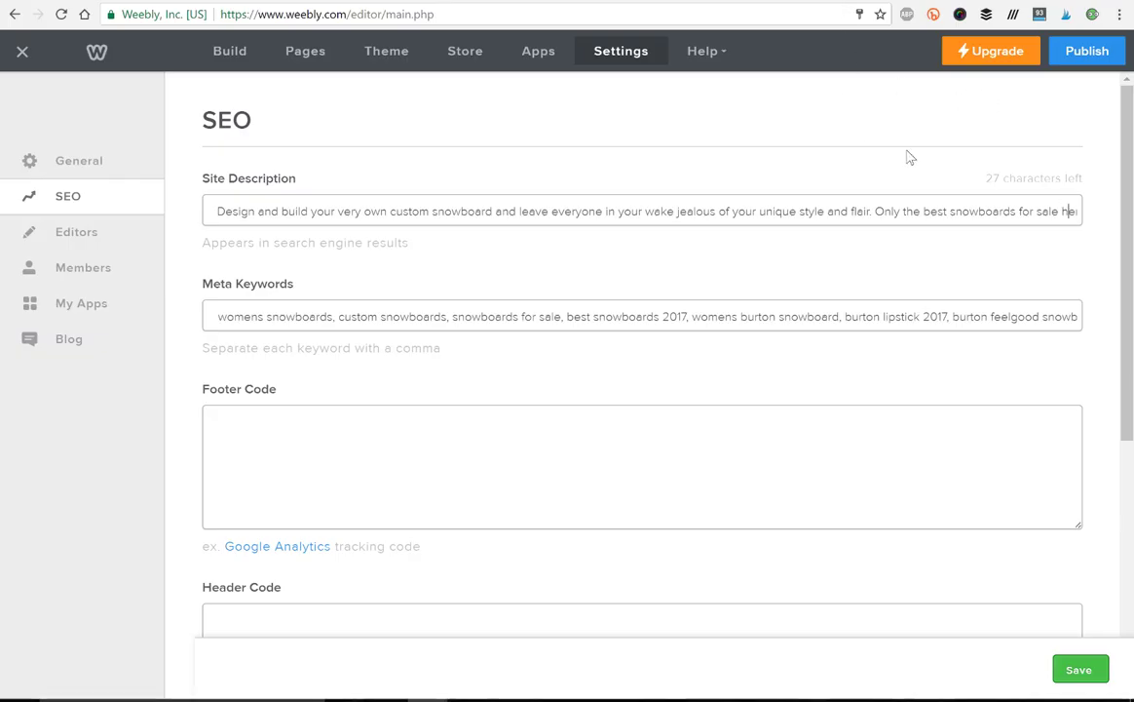
pyautogui.moveTo(950, 211); pyautogui.dragTo(1060, 209)
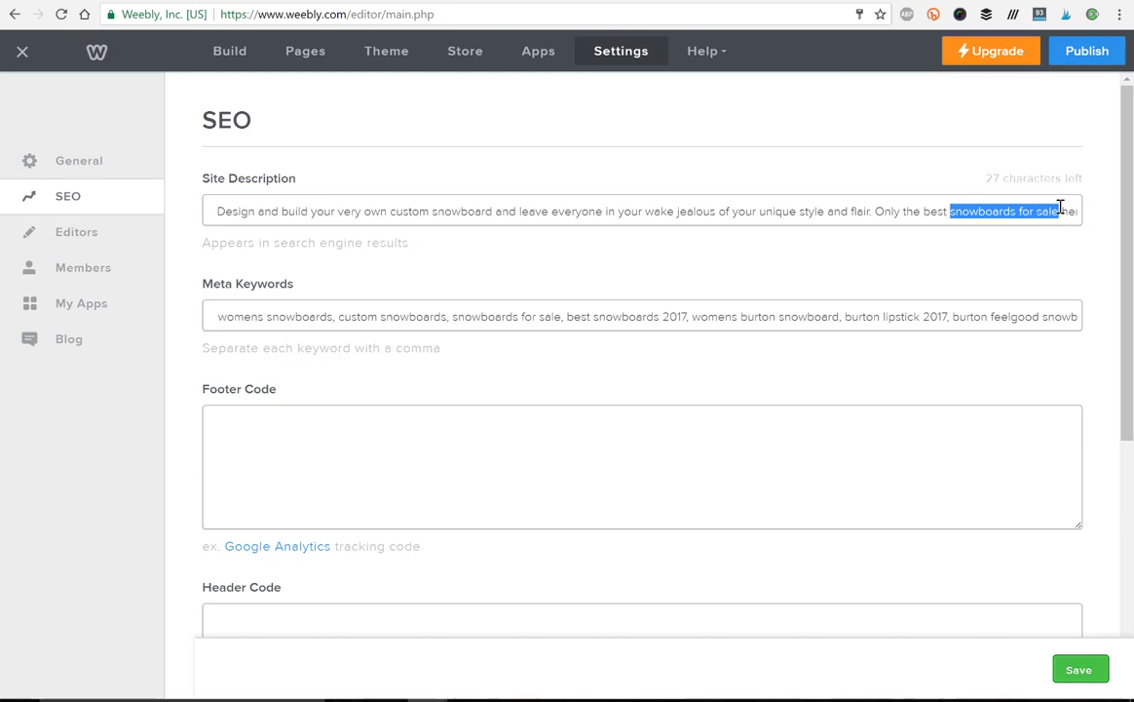
pyautogui.click(960, 213)
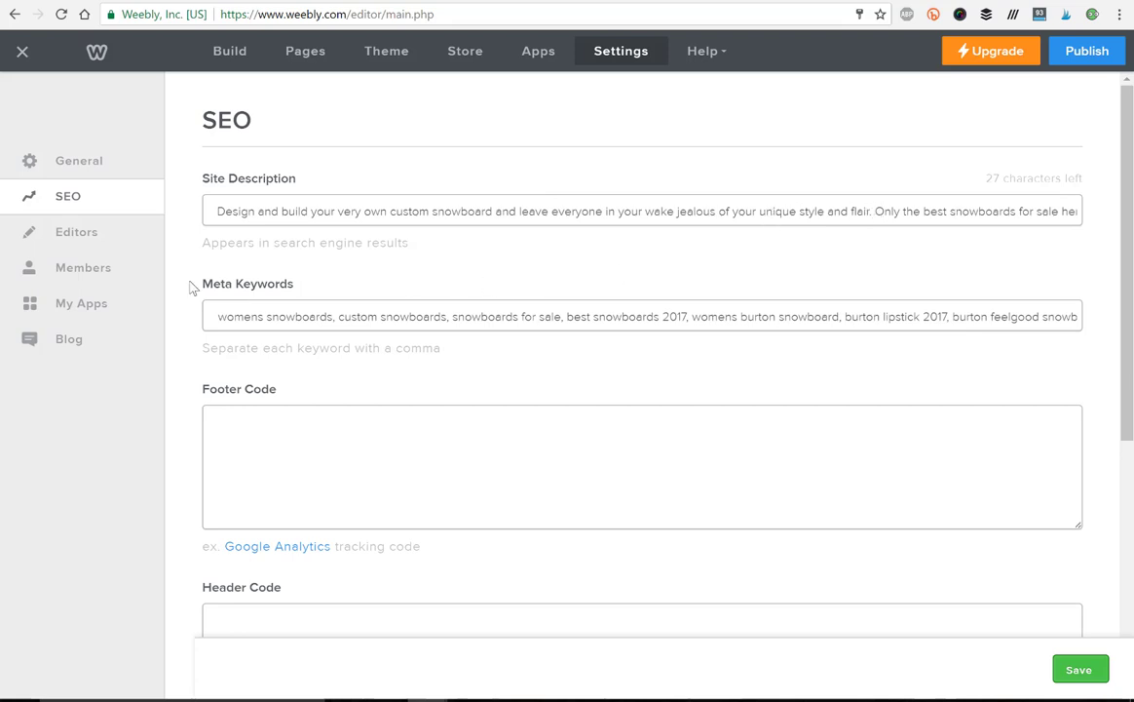
# Step: Review the comma-separated meta keywords for the whole site and save the SEO settings
pyautogui.moveTo(213, 323)
pyautogui.mouseDown()
pyautogui.moveTo(1068, 314)
pyautogui.moveTo(473, 321)
pyautogui.moveTo(230, 306)
pyautogui.moveTo(199, 317)
pyautogui.mouseUp()
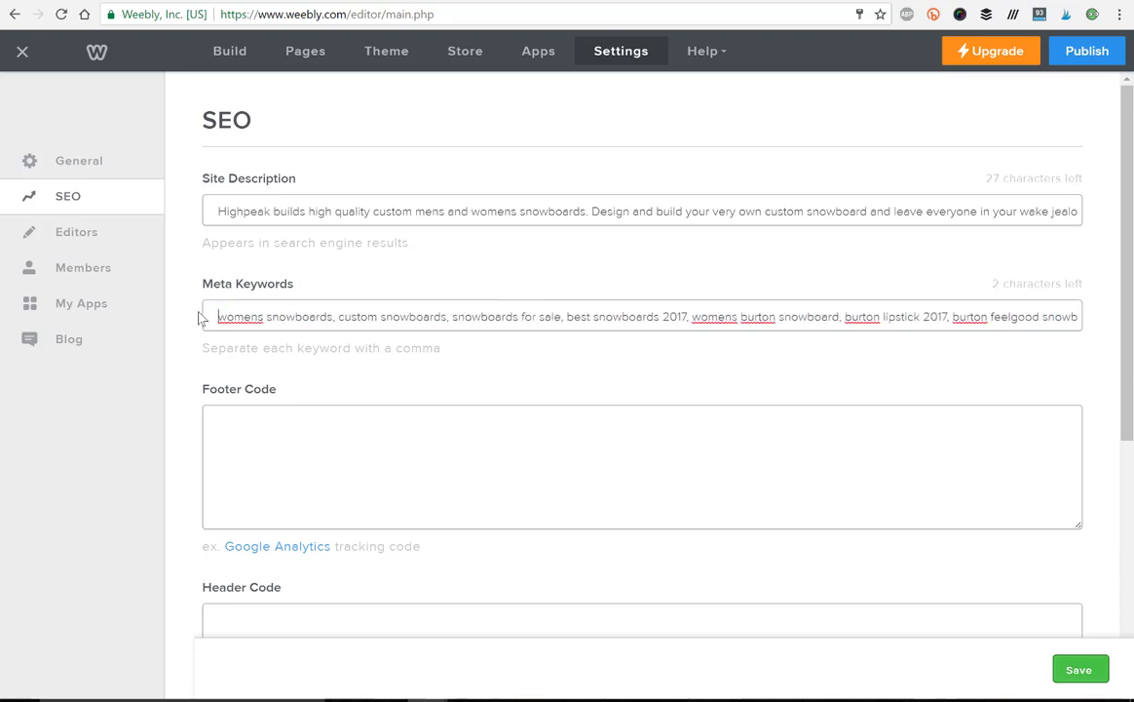
pyautogui.click(314, 296)
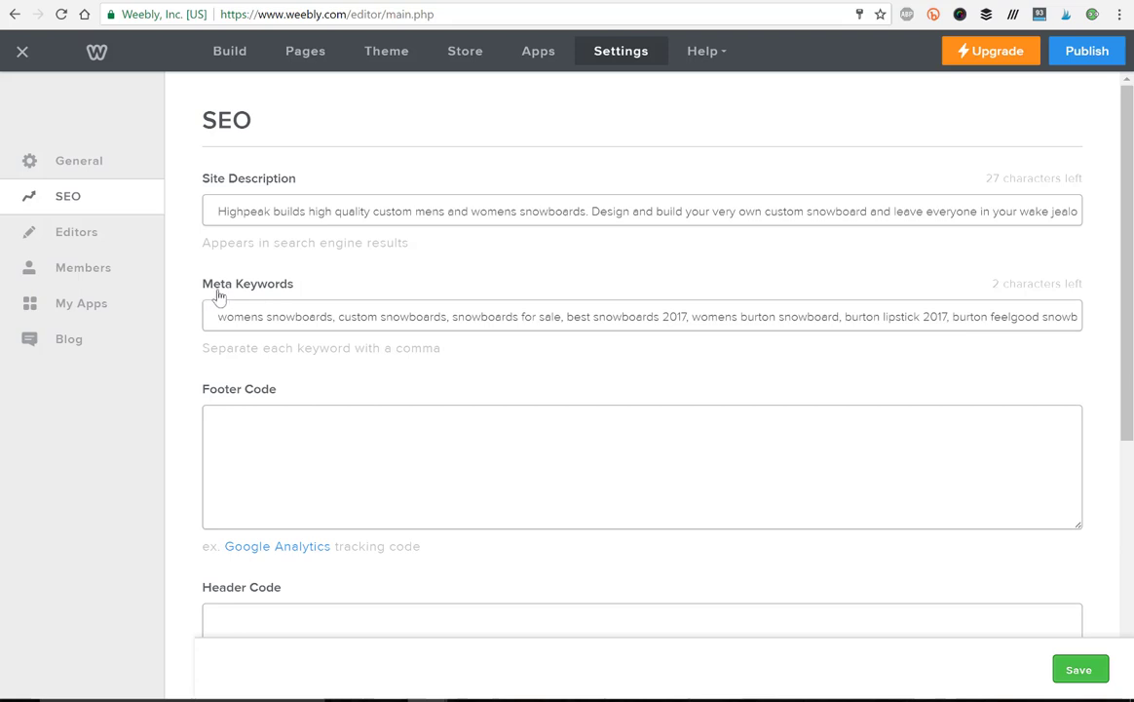
pyautogui.click(237, 319)
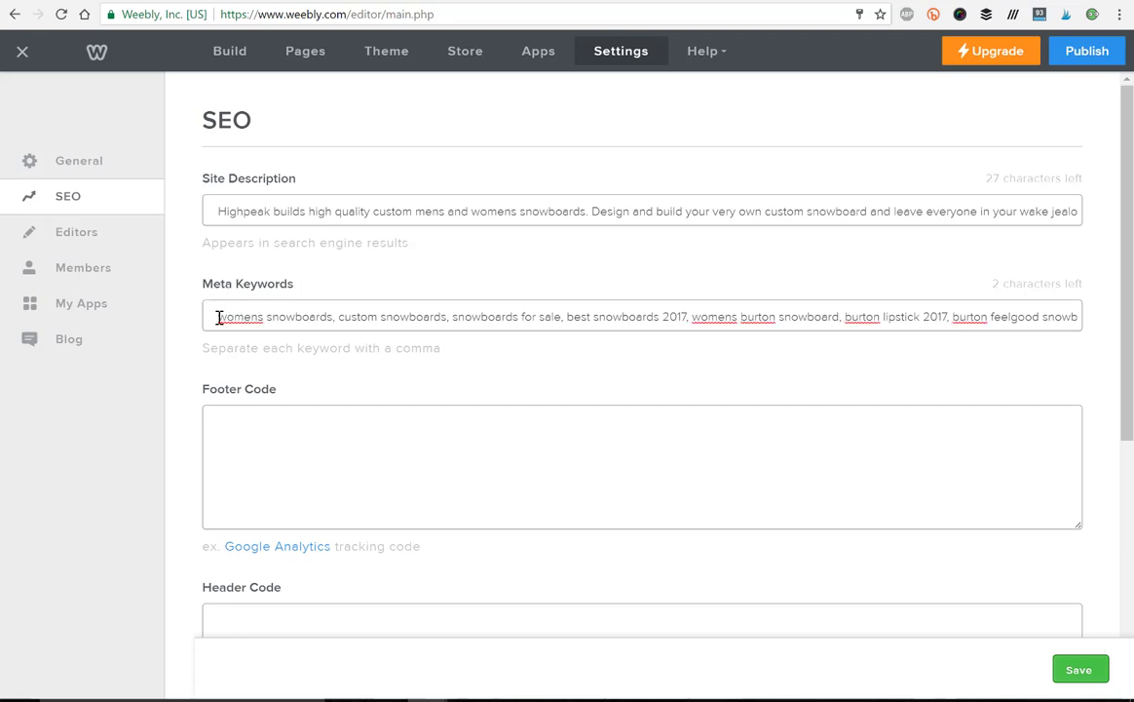
pyautogui.moveTo(218, 318); pyautogui.dragTo(536, 317)
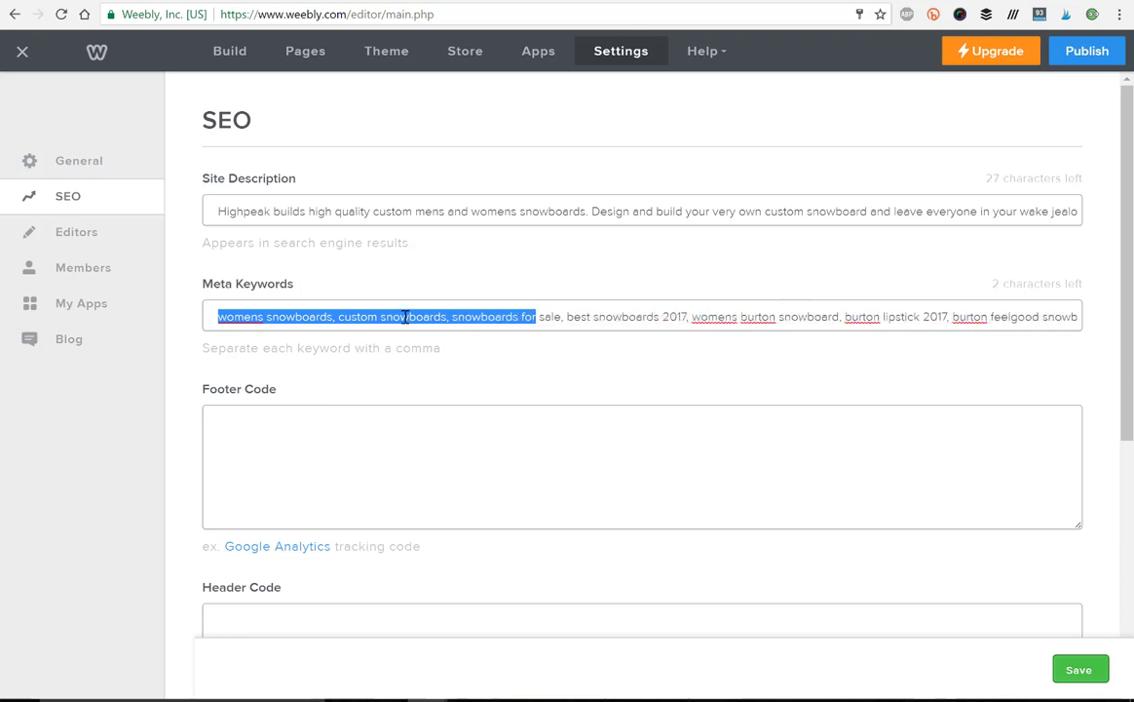
pyautogui.click(388, 326)
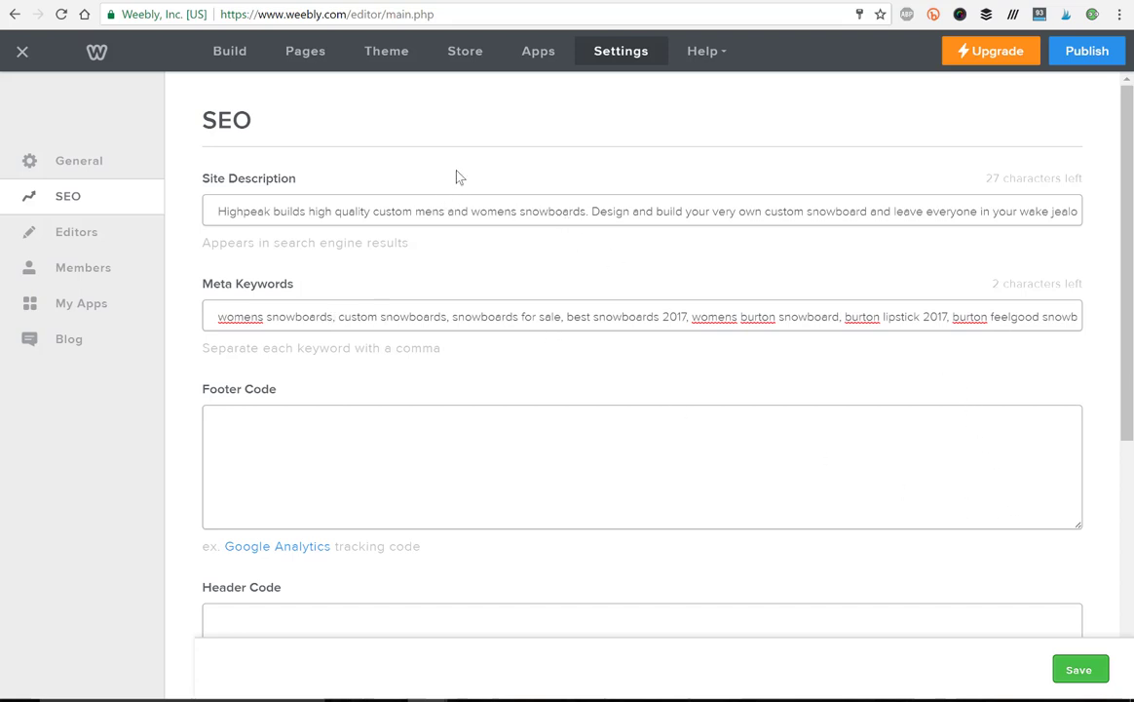
pyautogui.click(1079, 671)
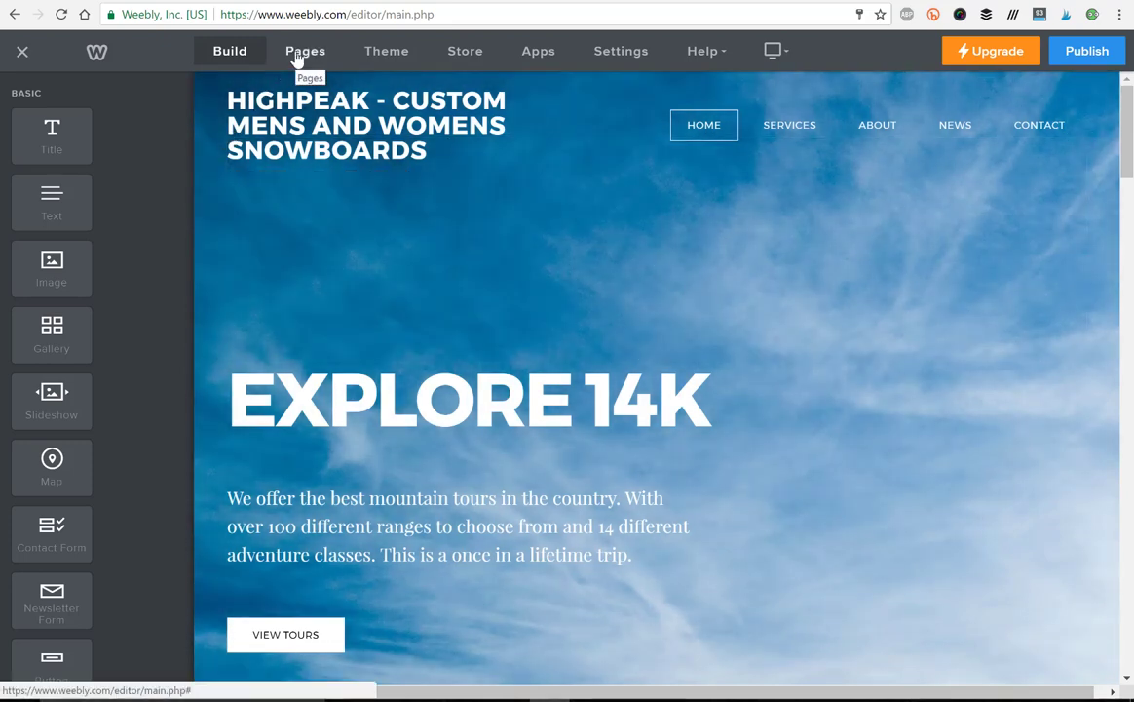
# Step: Paste the copied snowboard keyword list into the meta keywords of the Home page's SEO settings
pyautogui.click(302, 53)
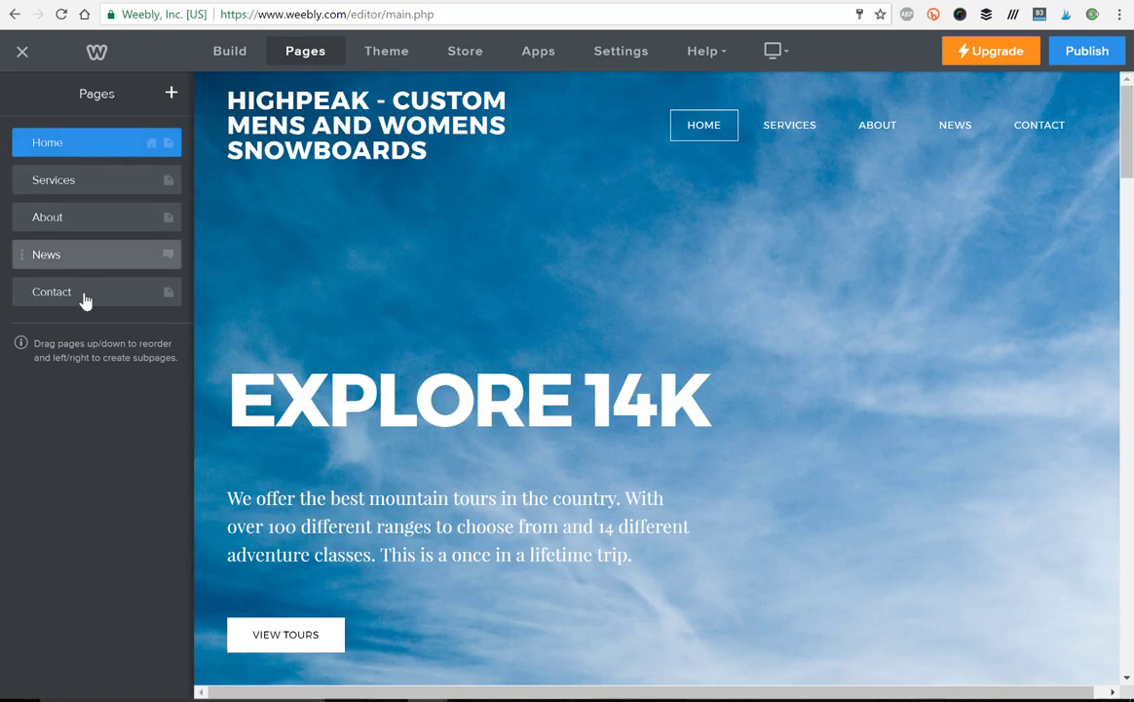
pyautogui.click(88, 153)
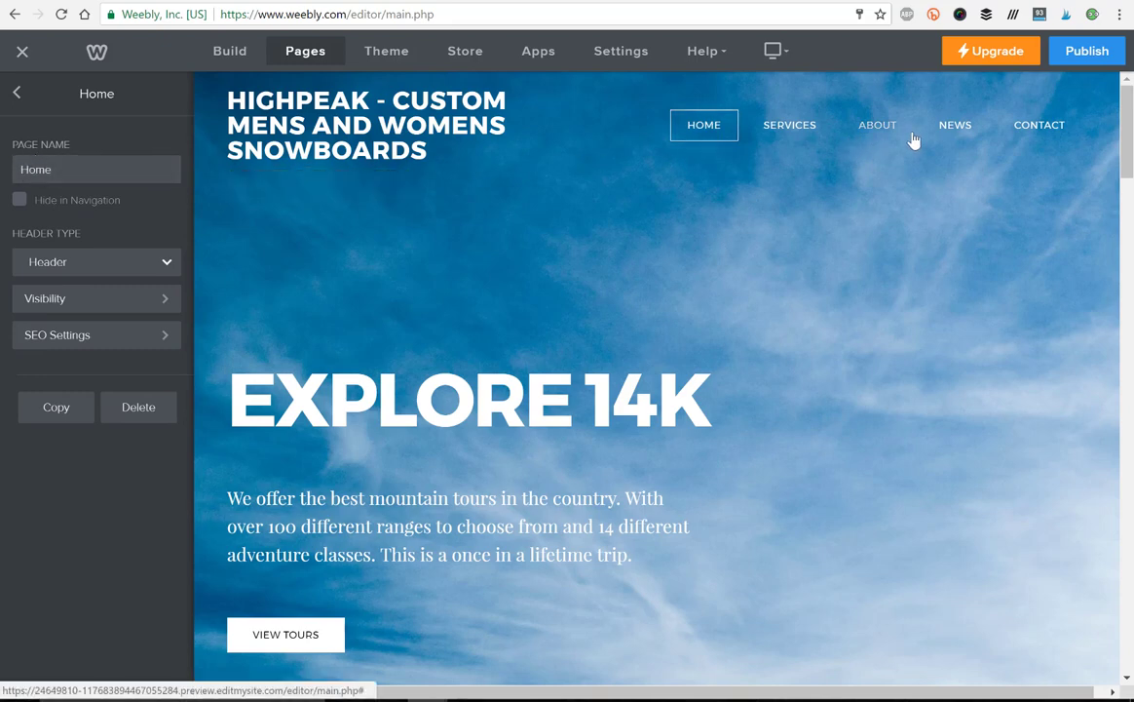
pyautogui.click(86, 337)
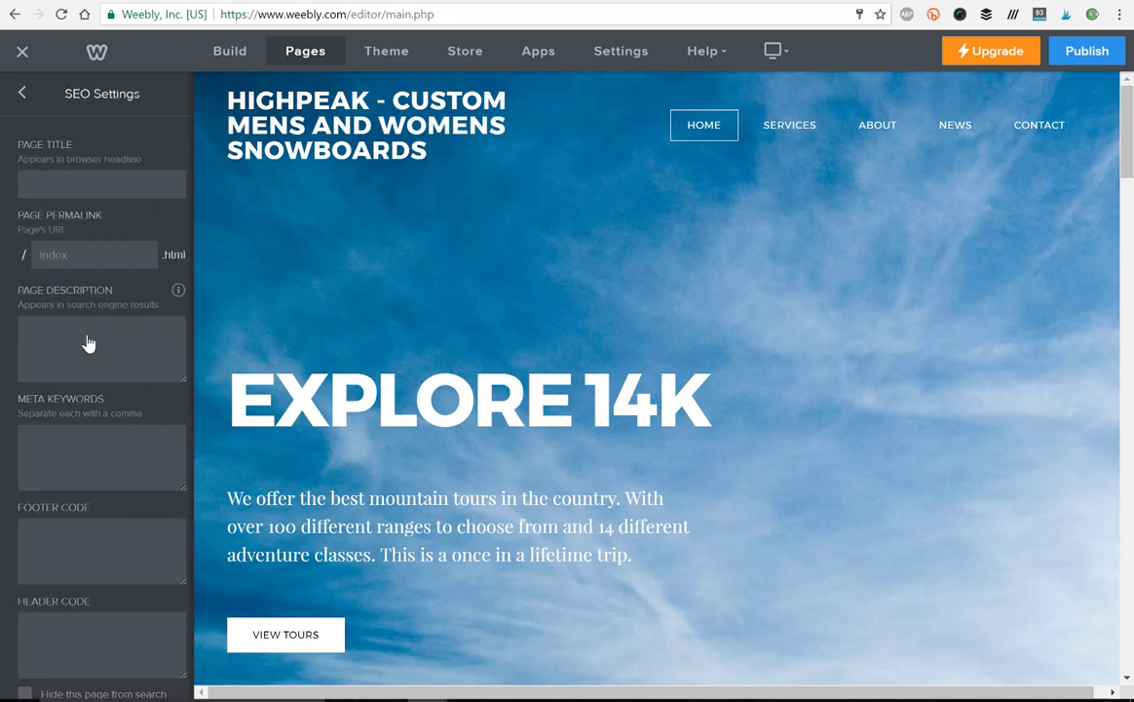
pyautogui.click(37, 181)
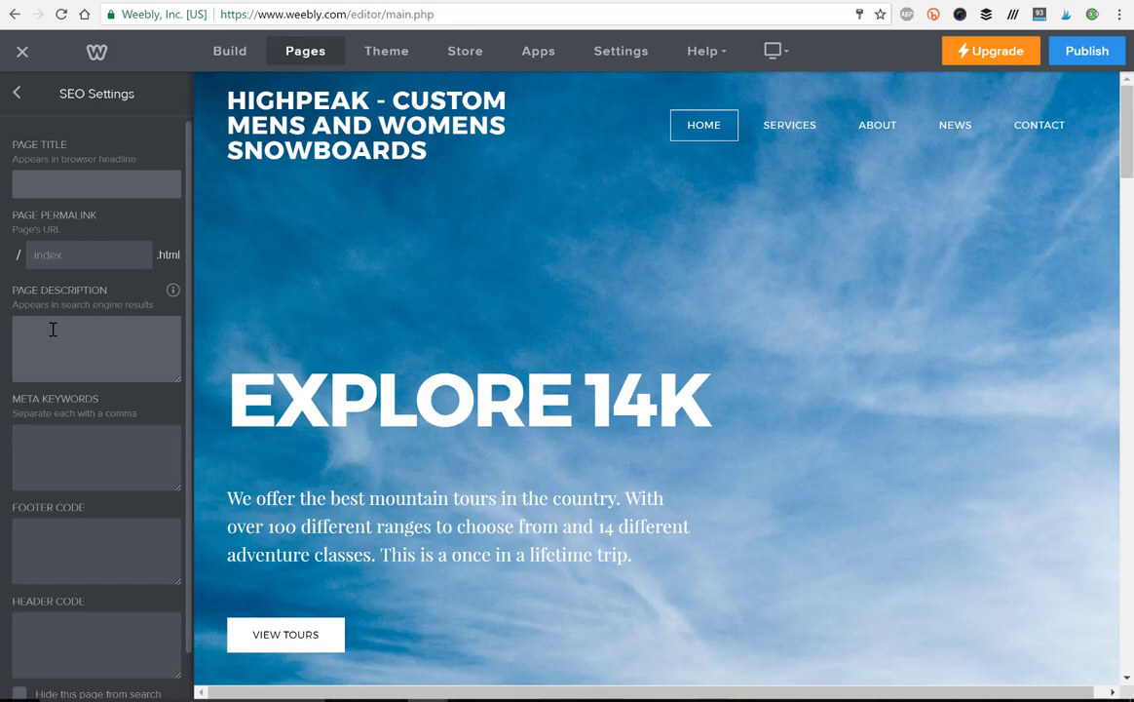
pyautogui.rightClick(42, 444)
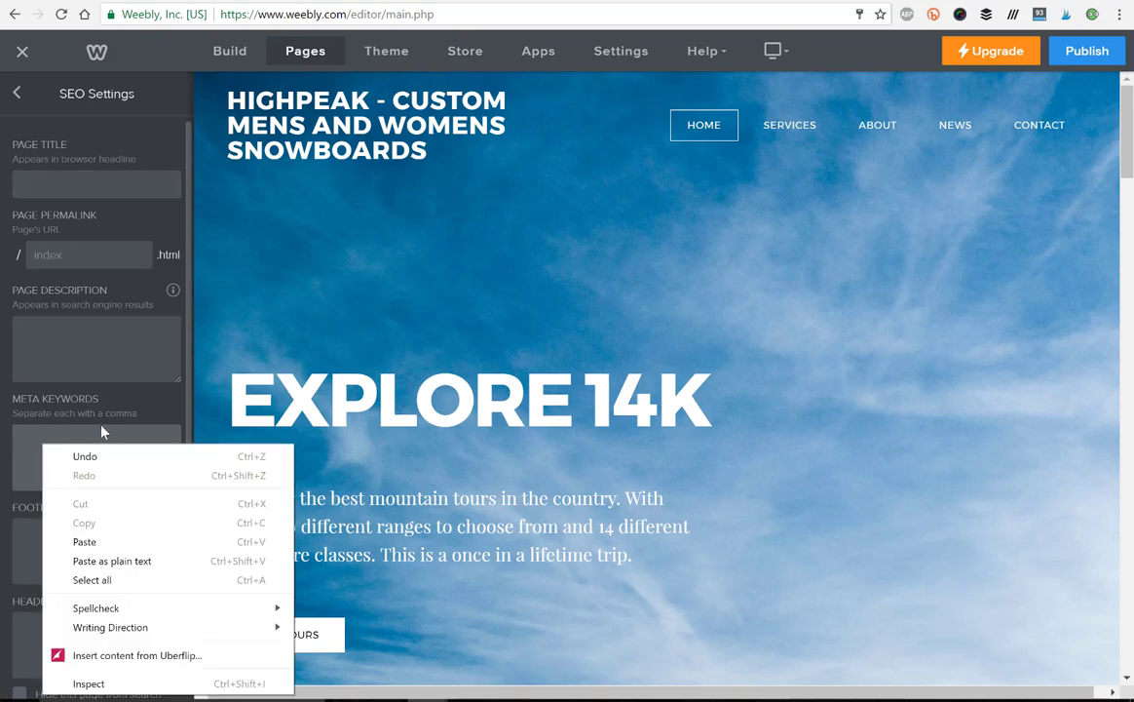
pyautogui.click(109, 539)
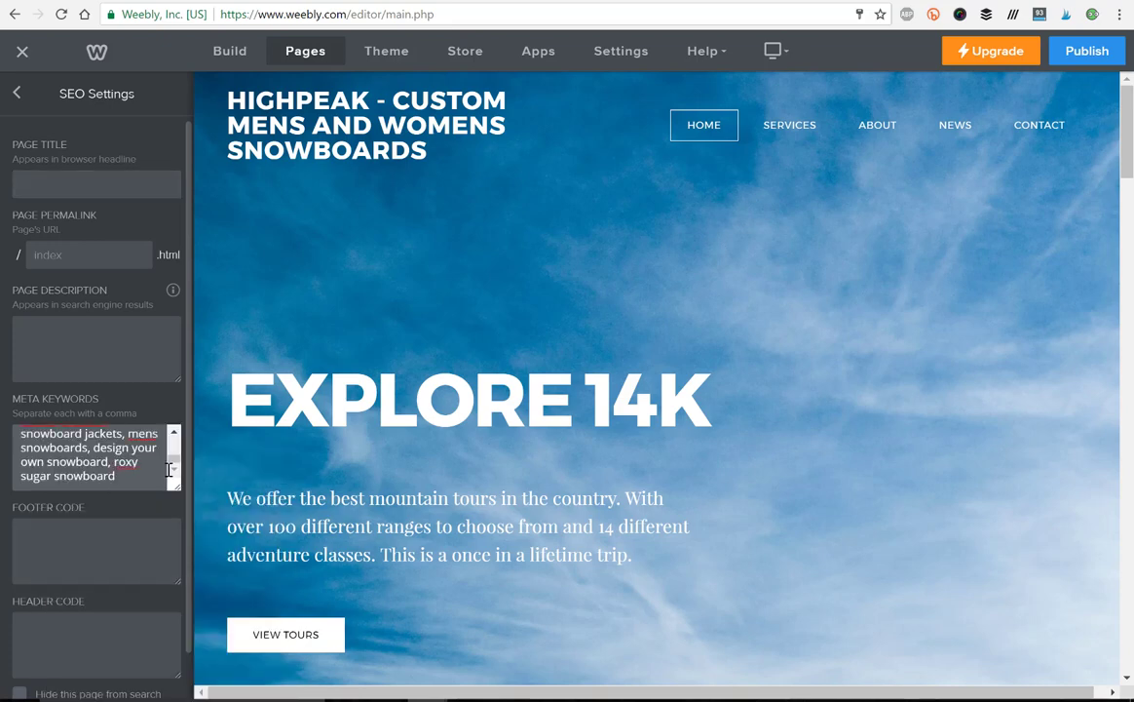
pyautogui.scroll(3, 127, 467)
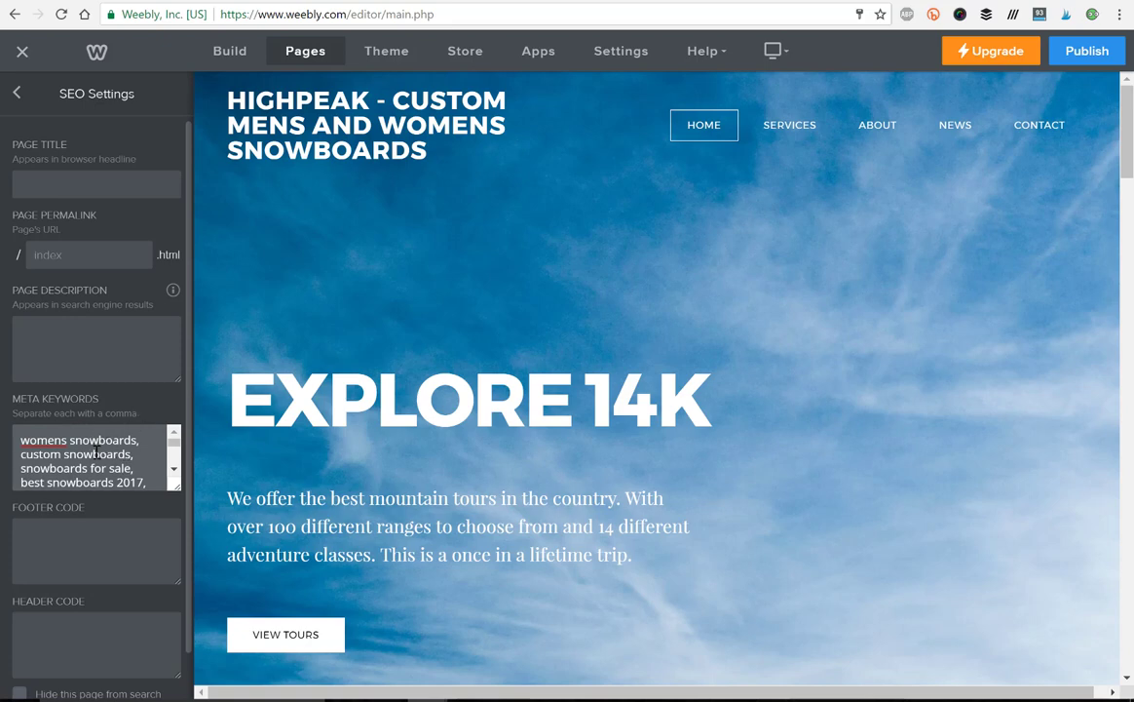
# Step: Review the comma-separated meta keywords of the Home page from first to last phrase and leave its SEO settings
pyautogui.scroll(-3, 104, 454)
pyautogui.scroll(3, 114, 464)
pyautogui.scroll(-3, 102, 462)
pyautogui.scroll(-1, 103, 462)
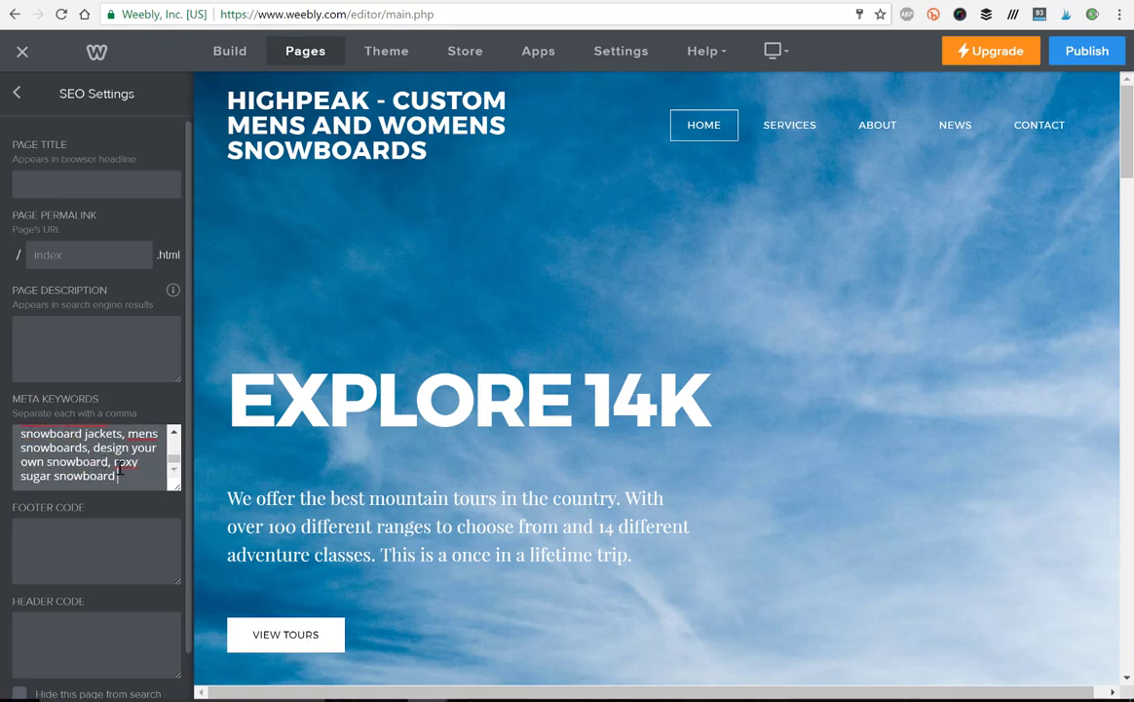
pyautogui.scroll(3, 119, 469)
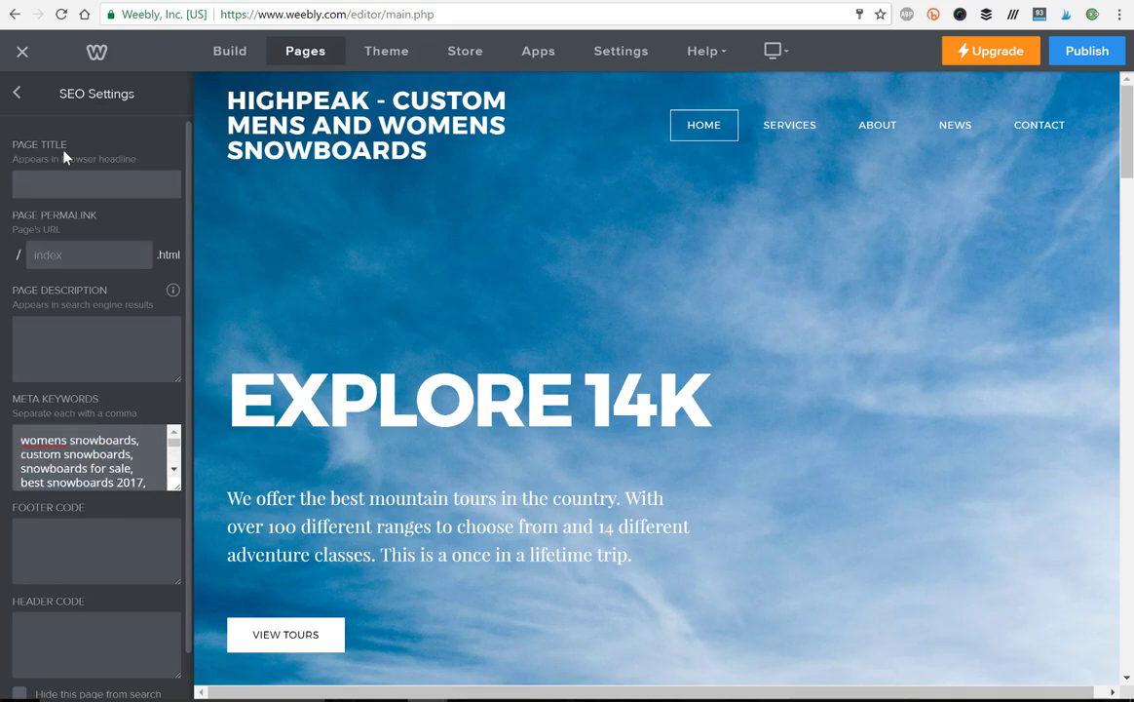
pyautogui.click(18, 97)
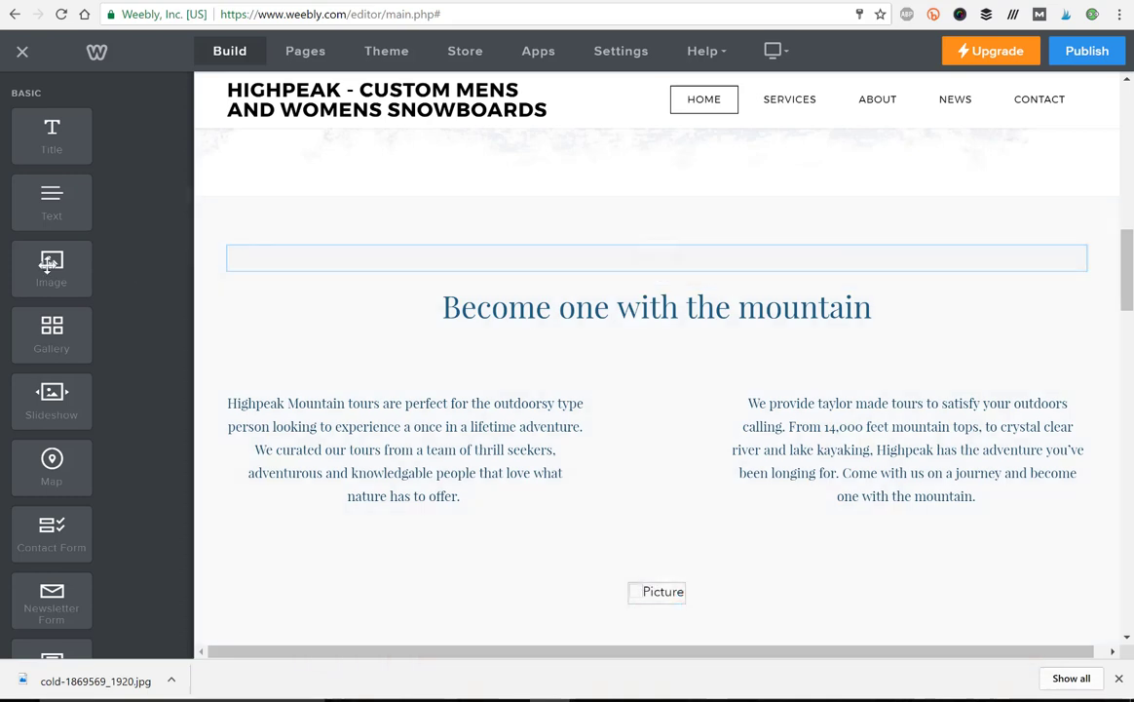
# Step: Insert an image element above the "Become one with the mountain" heading and upload the "custom womens snowboards" photo from Downloads
pyautogui.moveTo(52, 265); pyautogui.dragTo(636, 292)
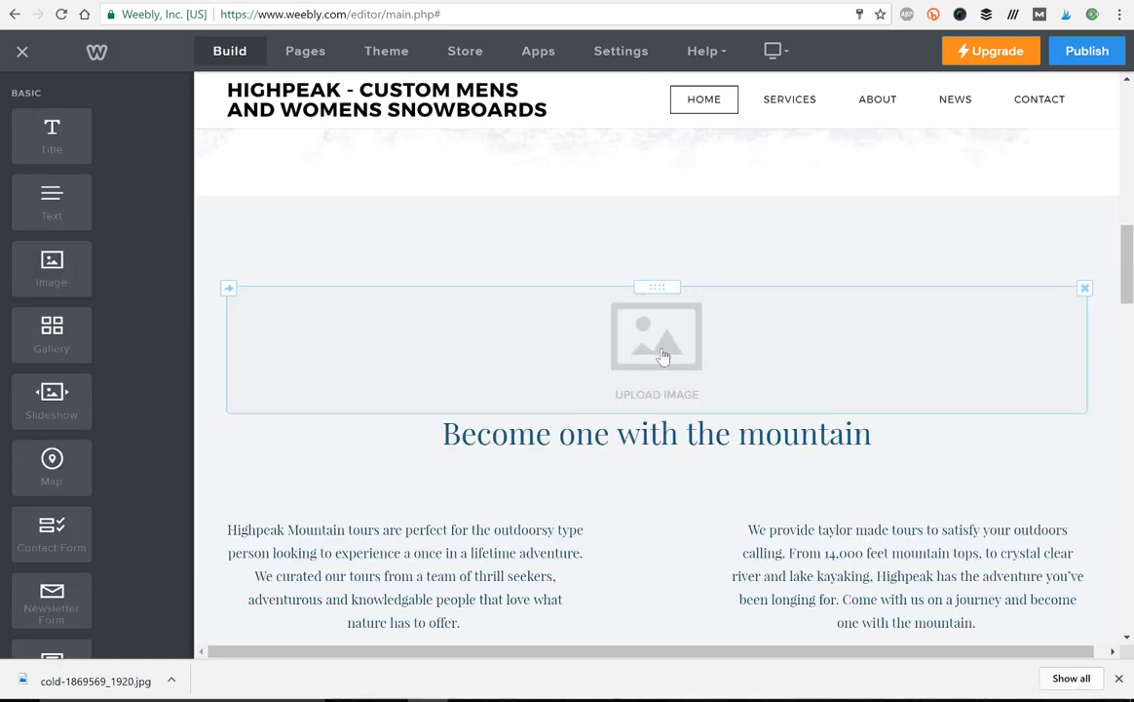
pyautogui.click(661, 357)
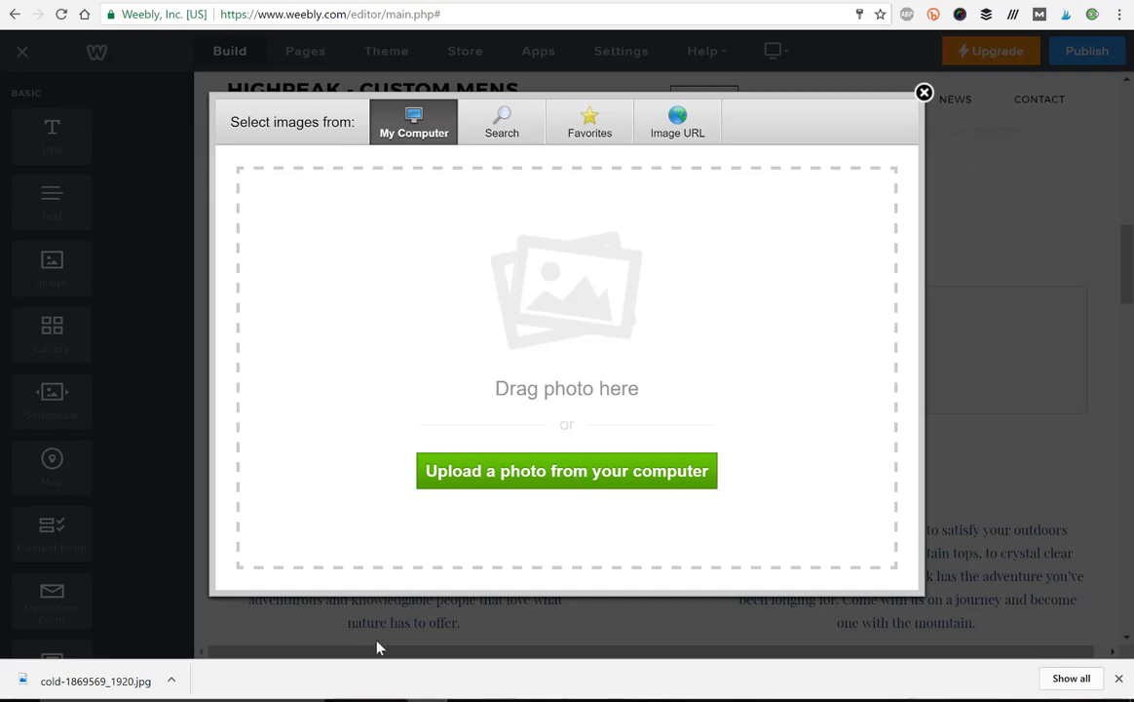
pyautogui.hotkey('alt', 'Tab')
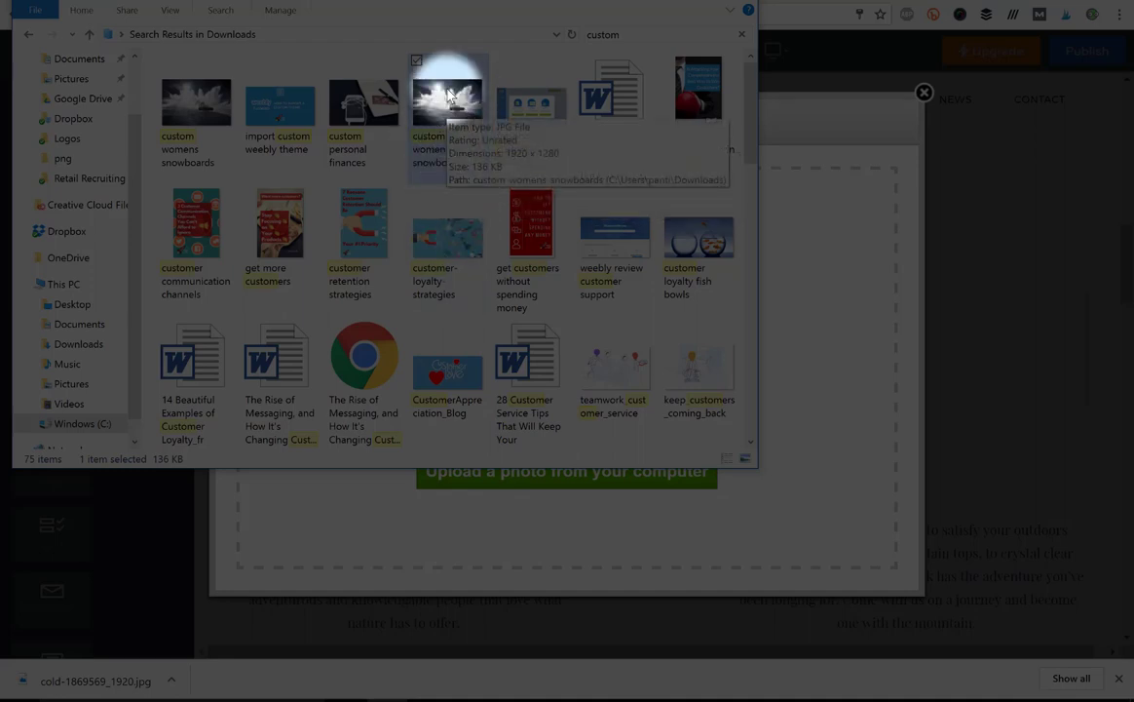
pyautogui.moveTo(443, 97); pyautogui.dragTo(805, 364)
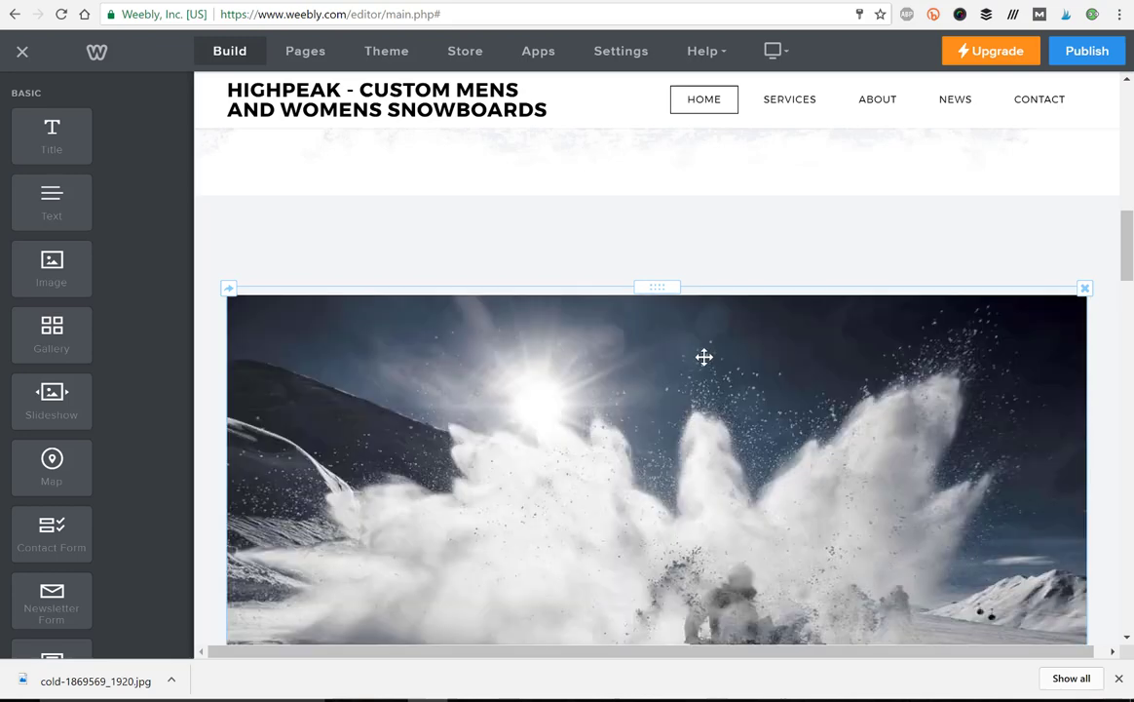
pyautogui.scroll(-2, 703, 356)
pyautogui.scroll(-1, 700, 349)
pyautogui.scroll(1, 711, 362)
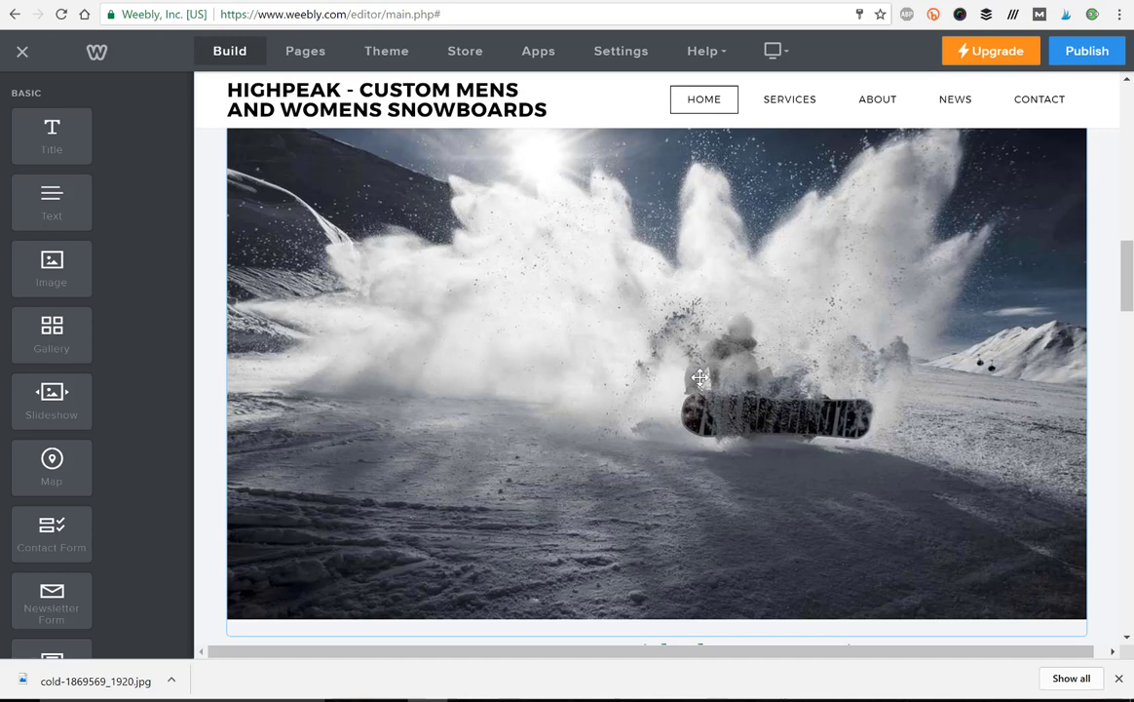
pyautogui.scroll(1, 637, 343)
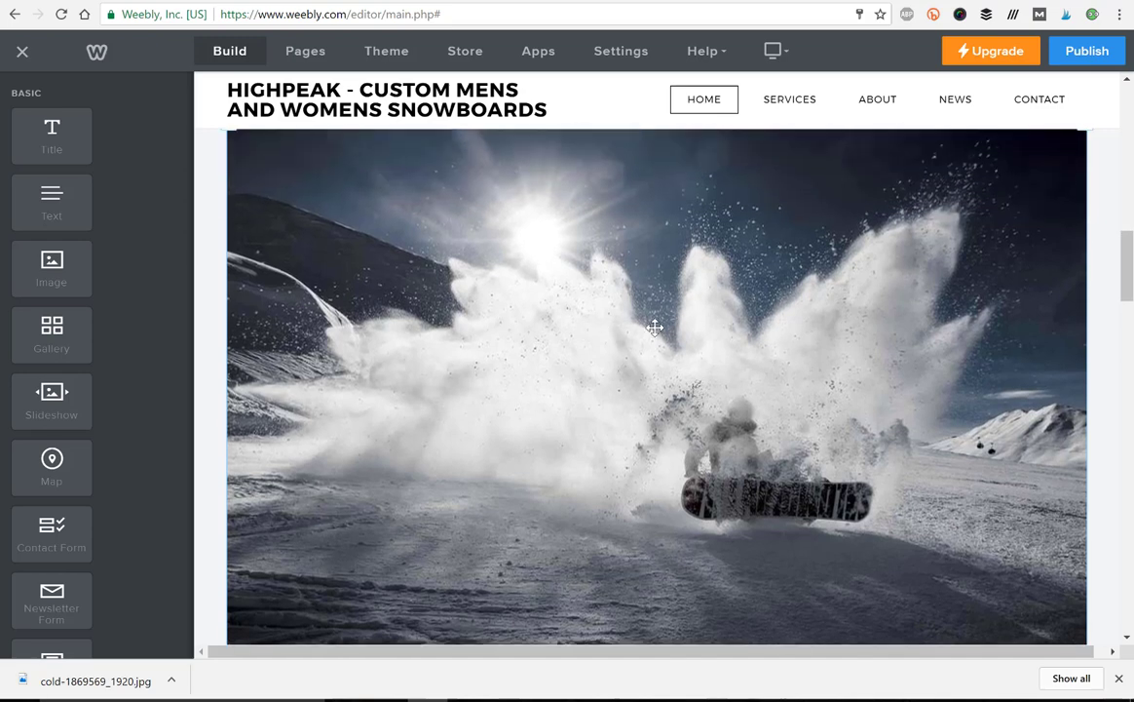
# Step: Examine the border and alt text options in the uploaded snowboard image's advanced settings
pyautogui.click(655, 327)
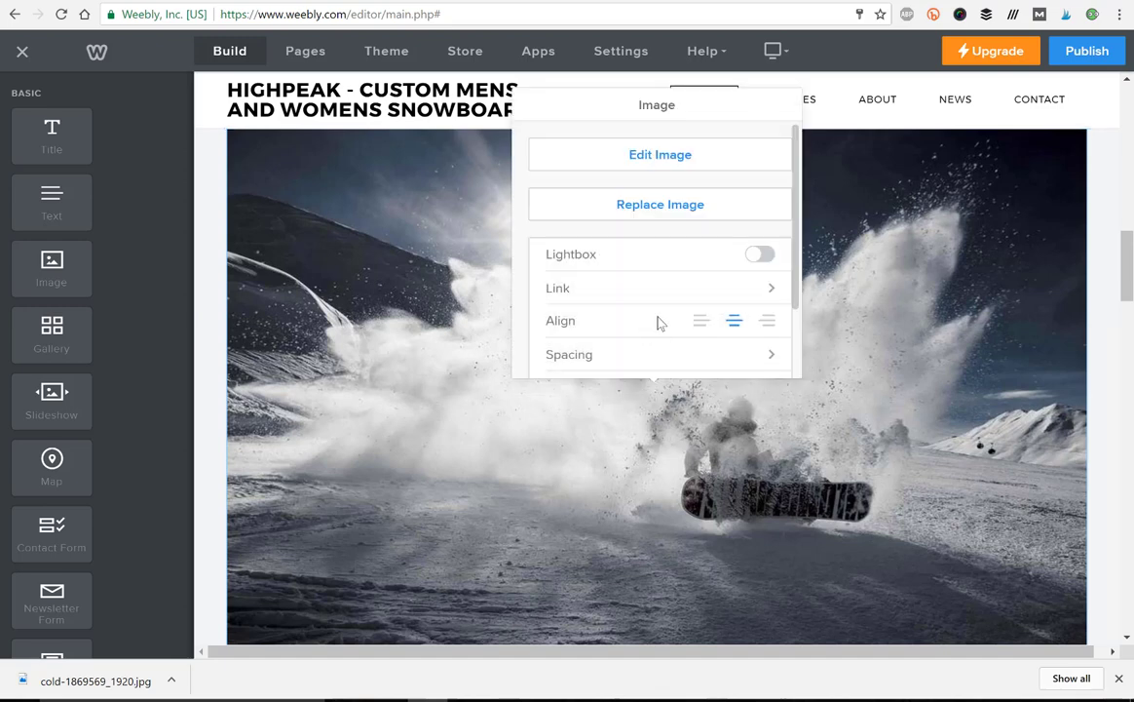
pyautogui.moveTo(797, 224); pyautogui.dragTo(788, 294)
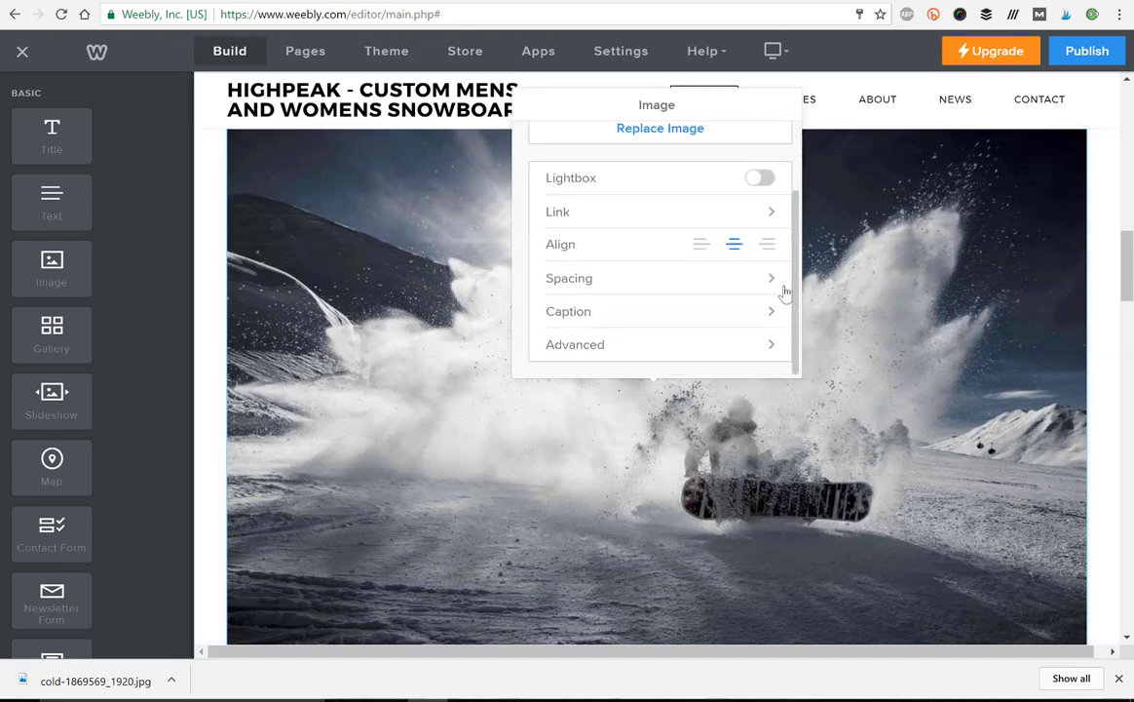
pyautogui.click(602, 347)
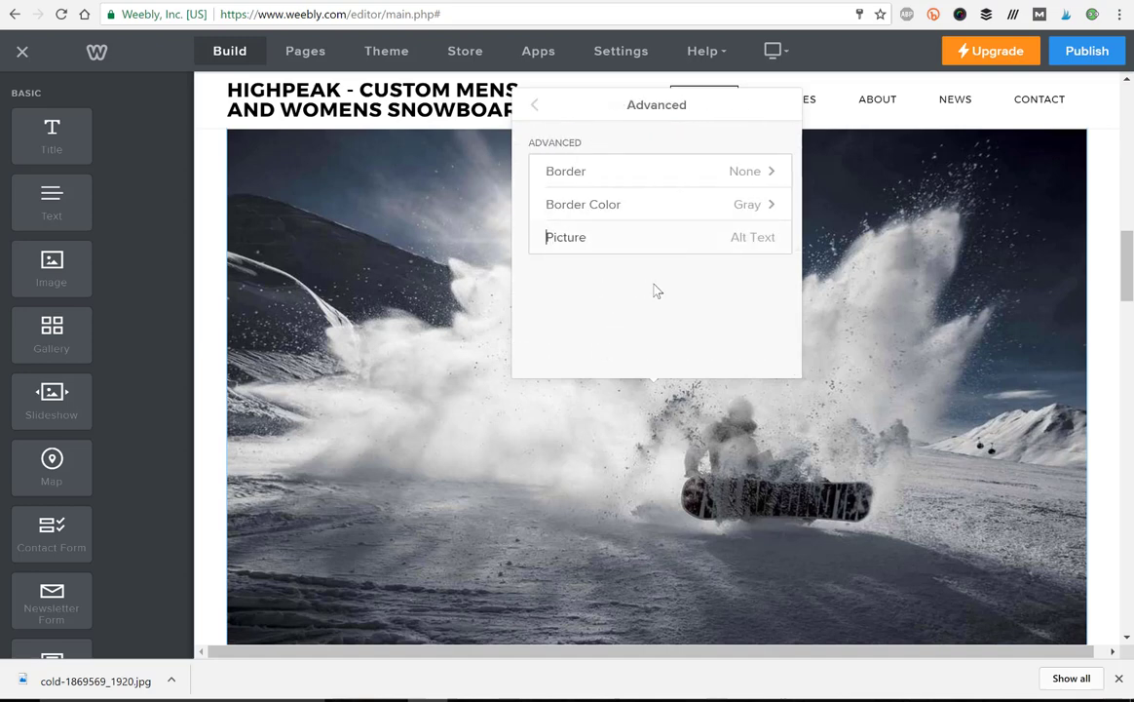
pyautogui.click(535, 107)
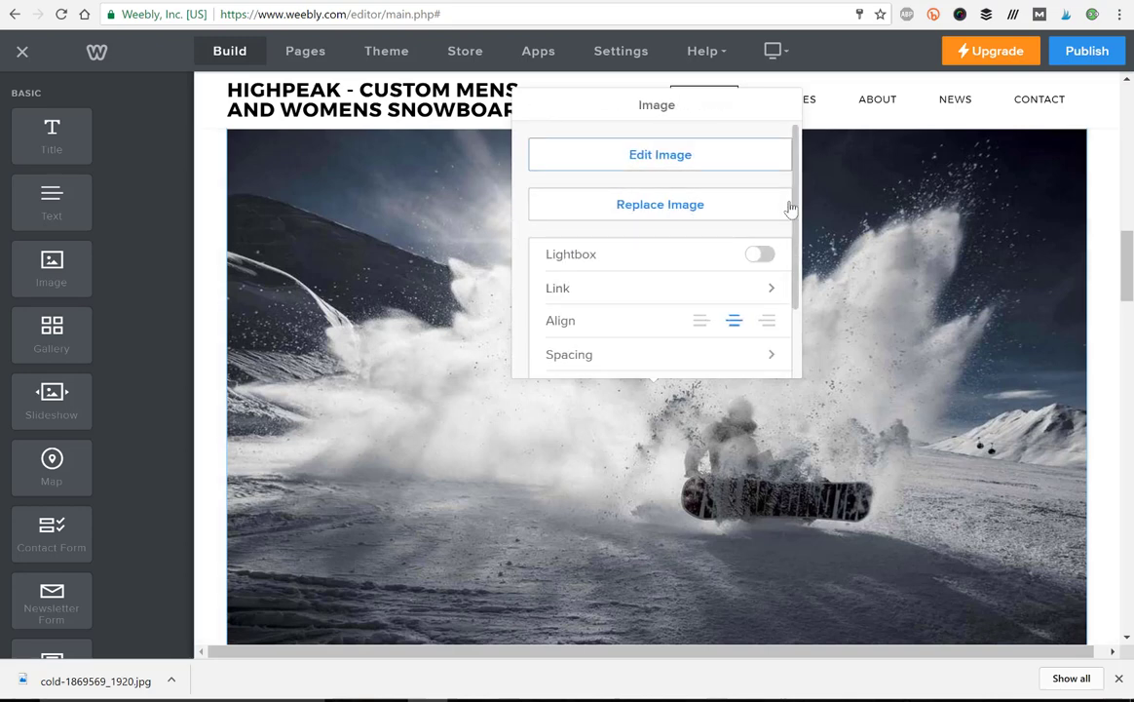
# Step: Replace the snowboard image's alt text with "womens snowboards" in its advanced settings and close the image settings
pyautogui.scroll(-1, 721, 256)
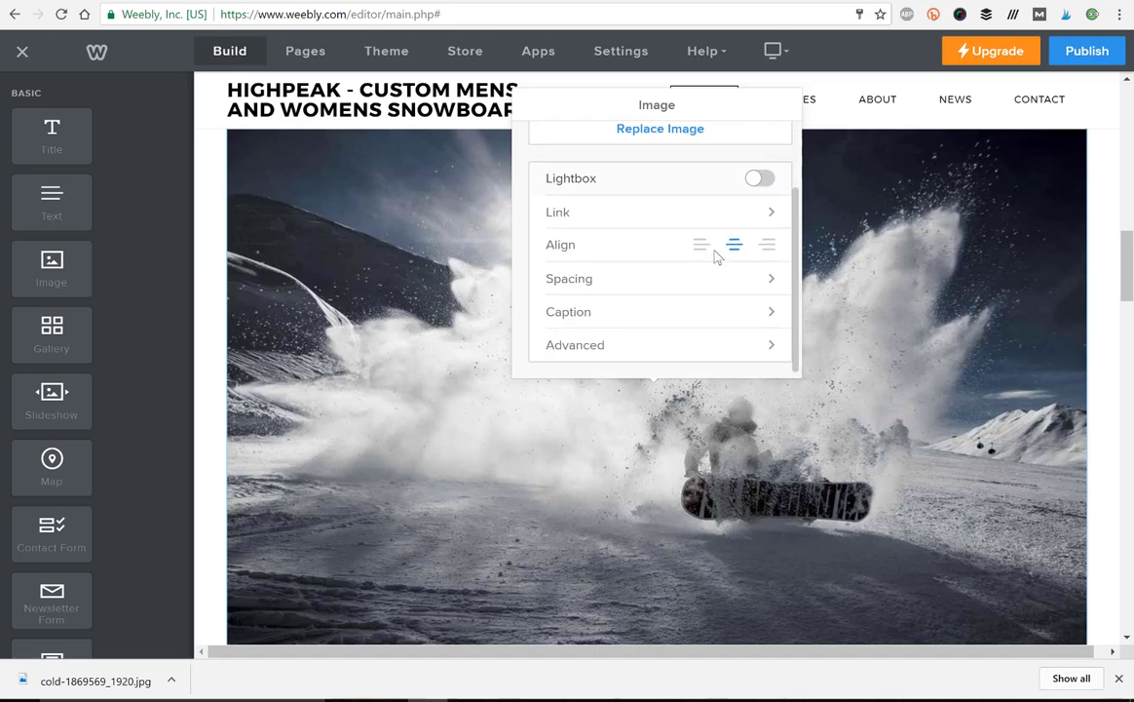
pyautogui.click(606, 345)
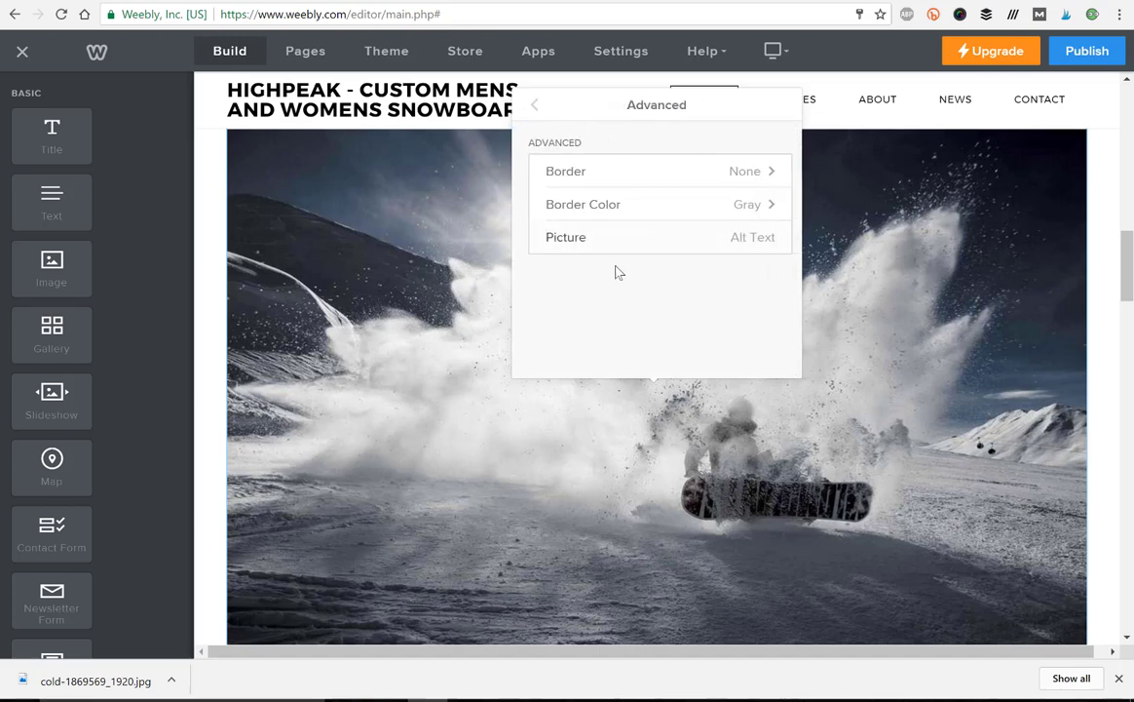
pyautogui.click(729, 240)
pyautogui.moveTo(620, 236); pyautogui.dragTo(534, 253)
pyautogui.press('BackSpace')
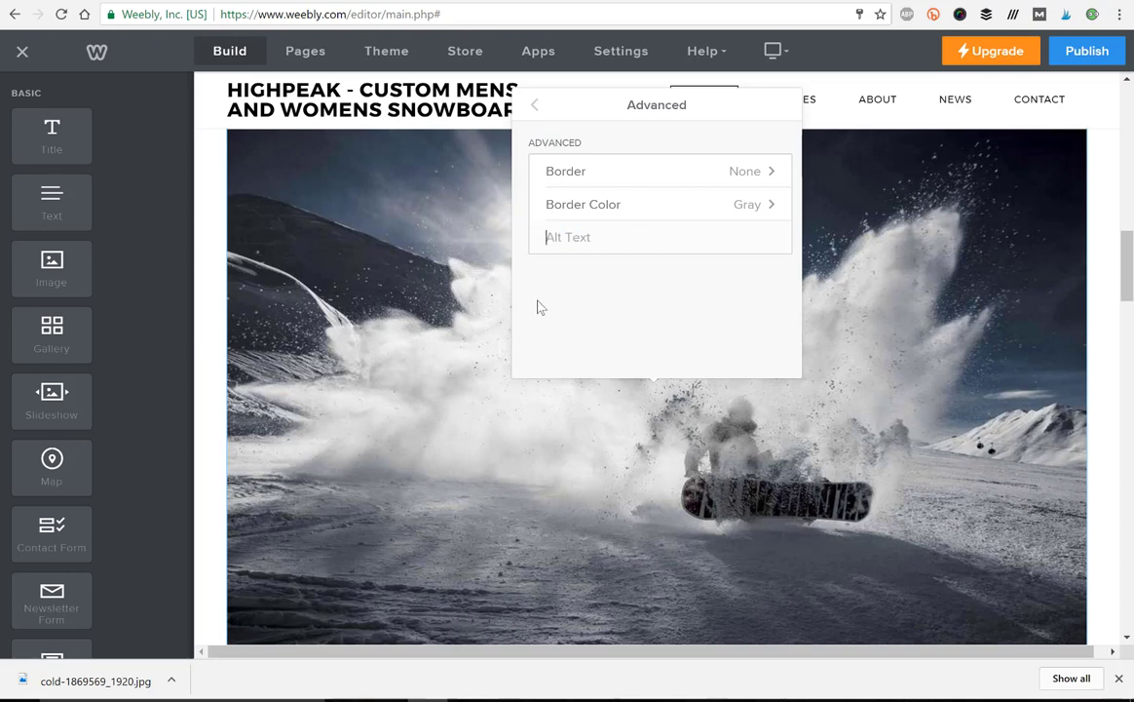
pyautogui.write('womens sno')
pyautogui.write('wbaords')
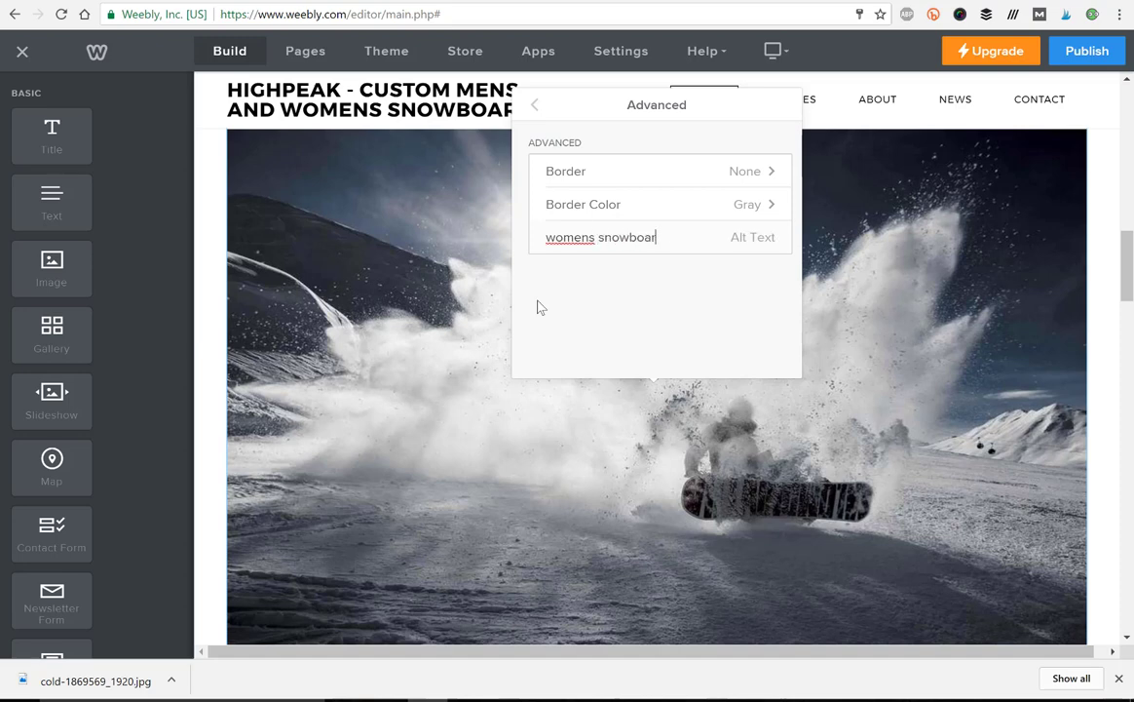
pyautogui.write('ds')
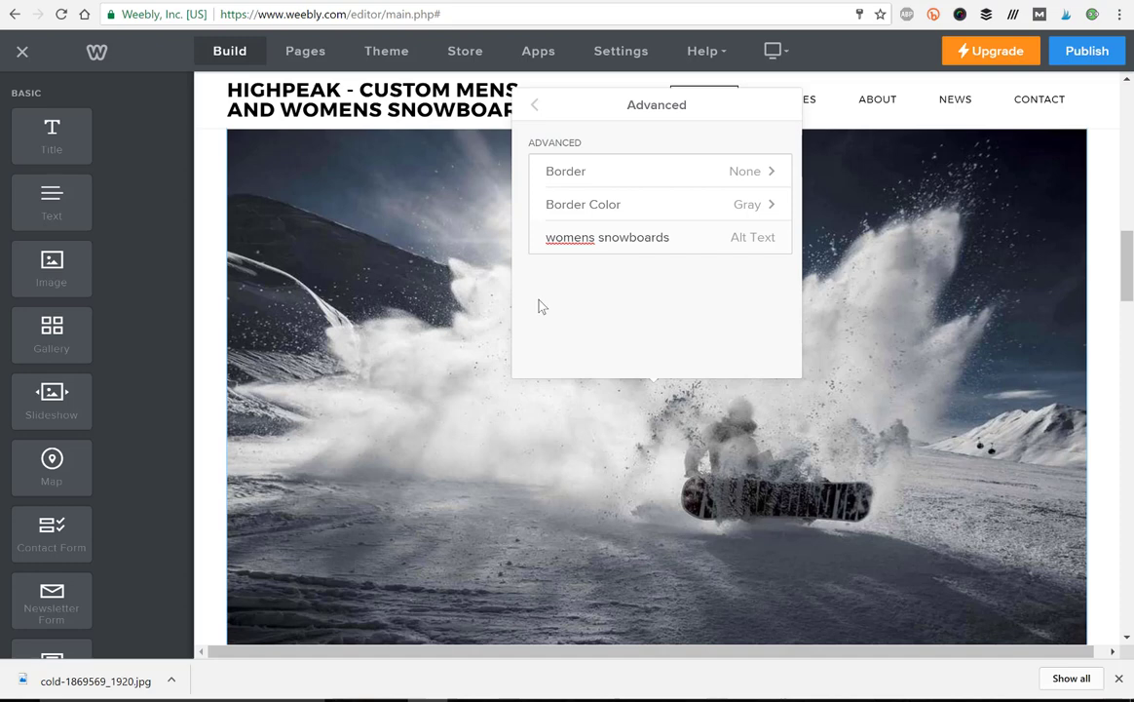
pyautogui.click(535, 106)
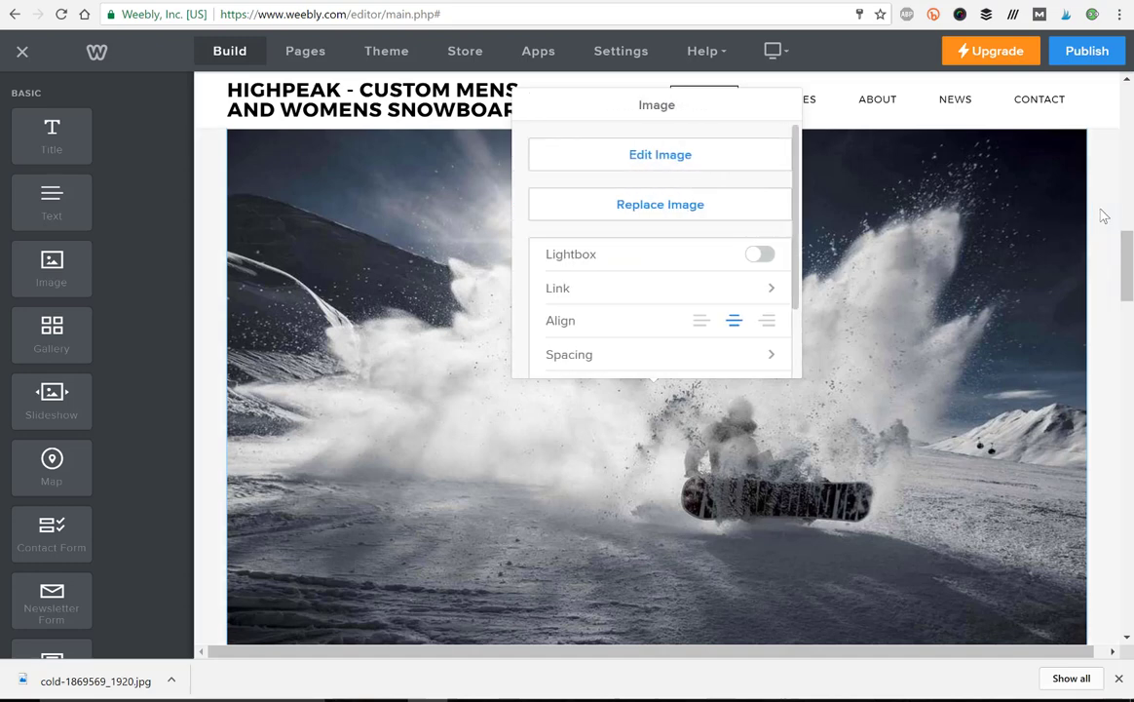
pyautogui.click(1098, 214)
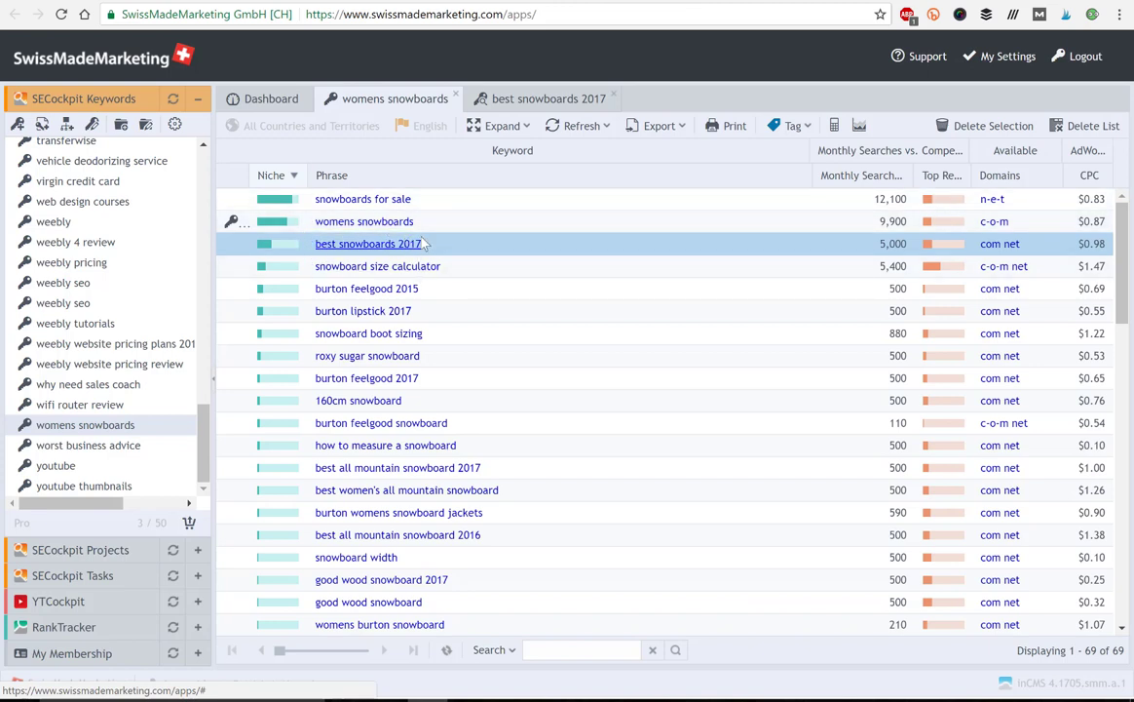
# Step: Switch from the keyword research tool to the Weebly News page and create a blog post titled "9 Best Womens Snowboards of 2017"
pyautogui.hotkey('ctrl', 'Tab')
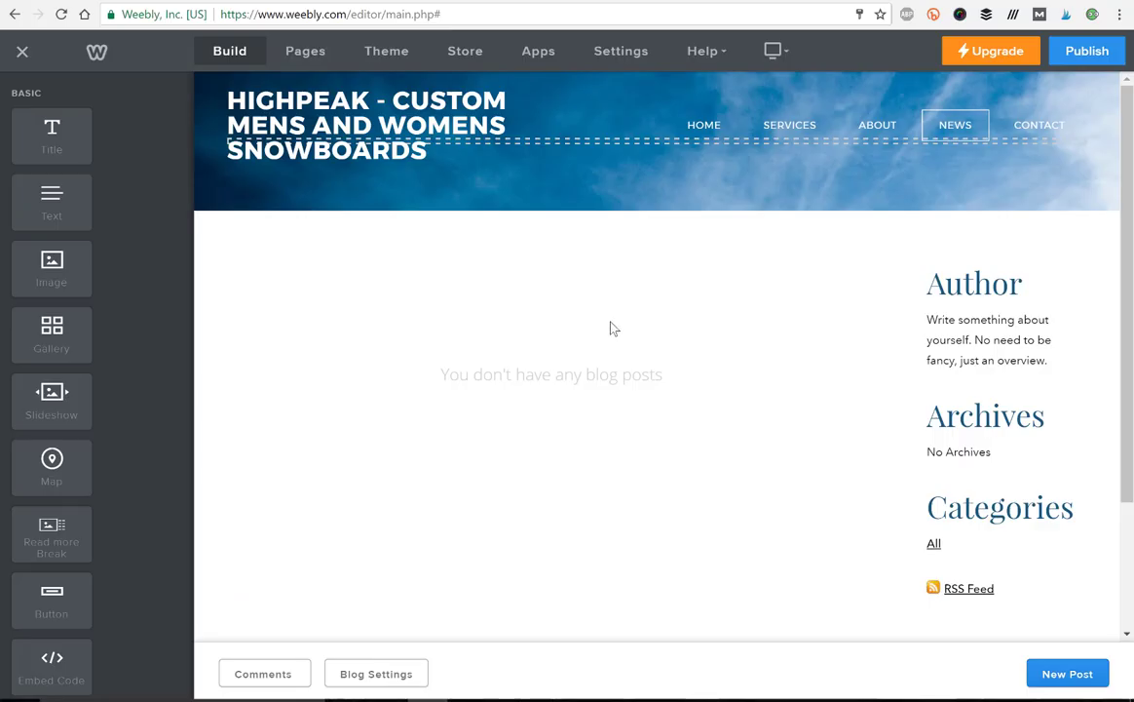
pyautogui.click(1067, 673)
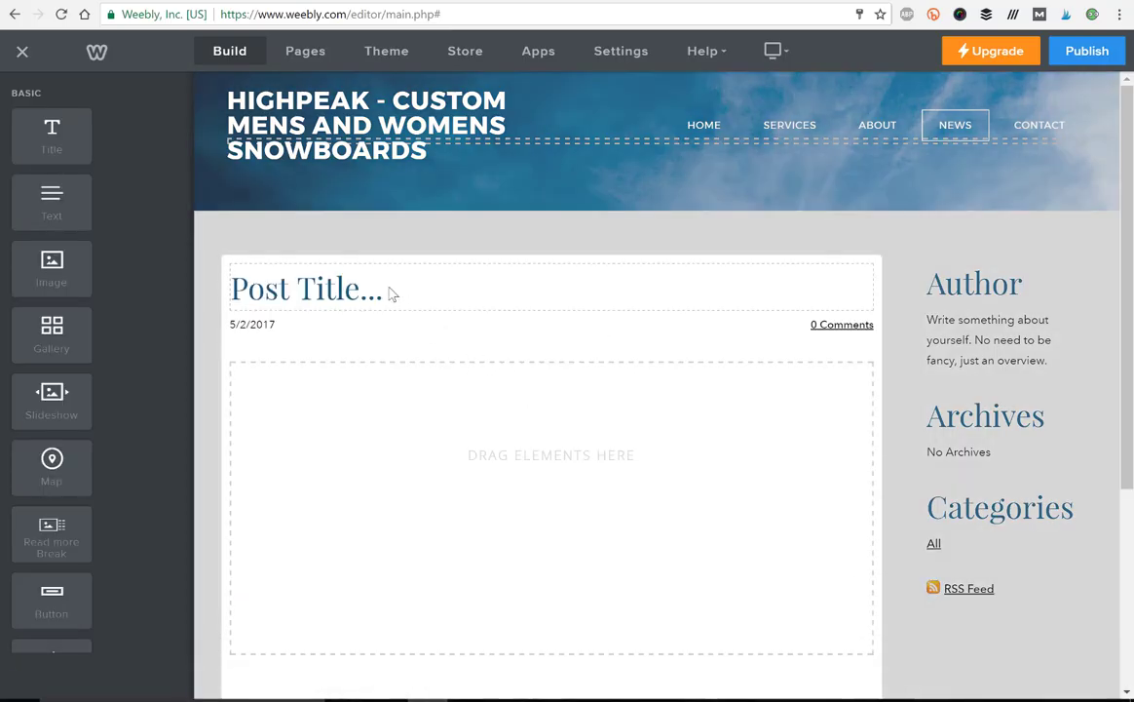
pyautogui.click(388, 287)
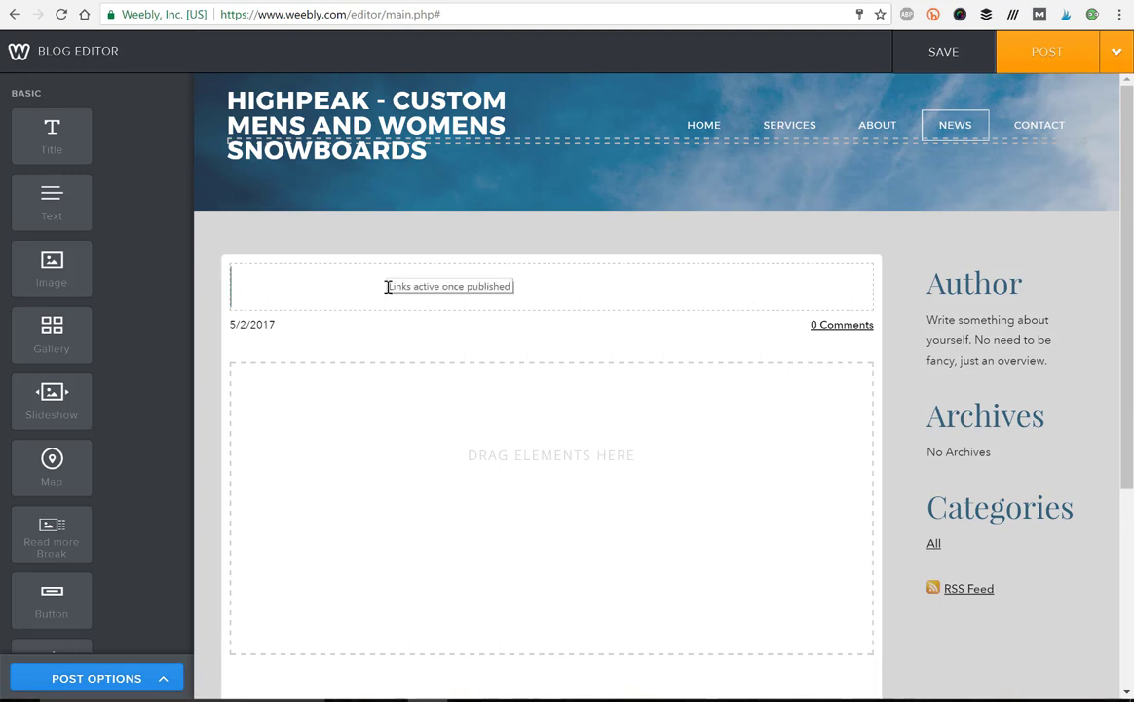
pyautogui.write('9 ')
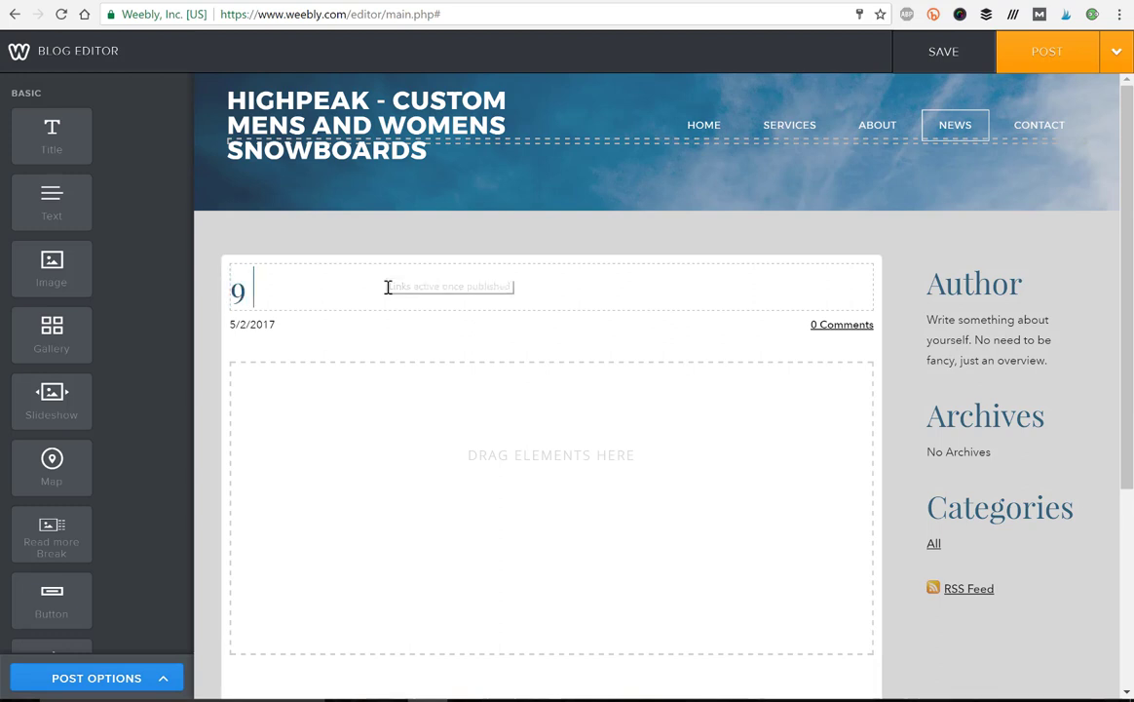
pyautogui.write('Best Women')
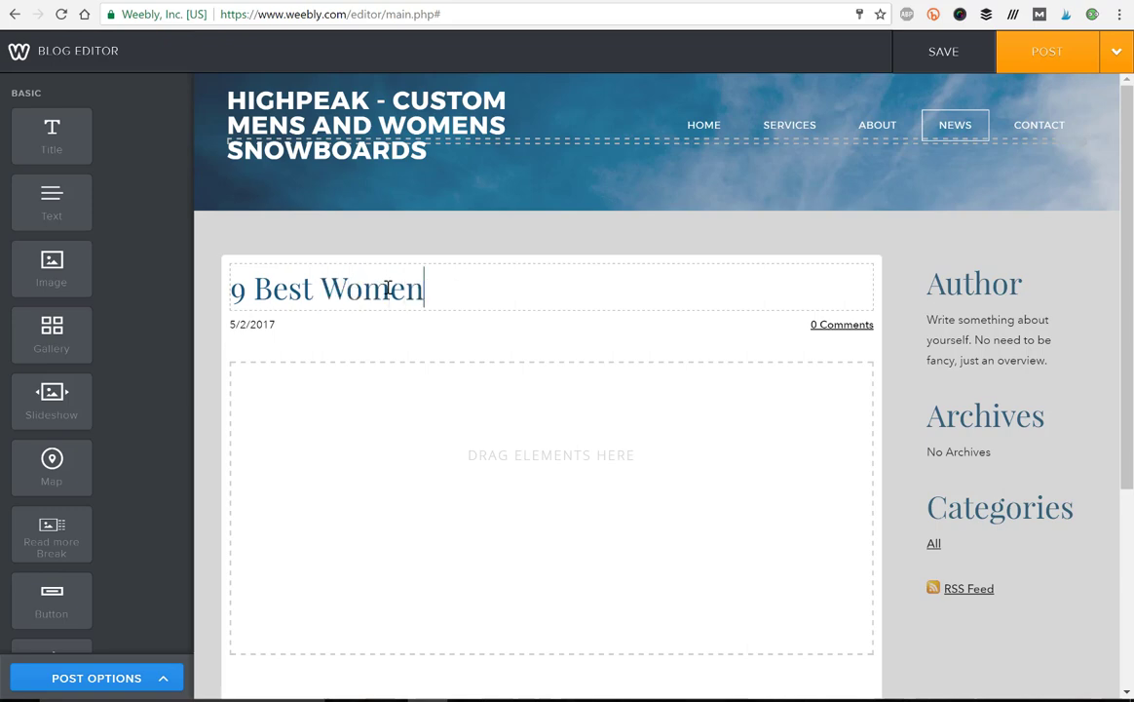
pyautogui.write('s Snowboards of ')
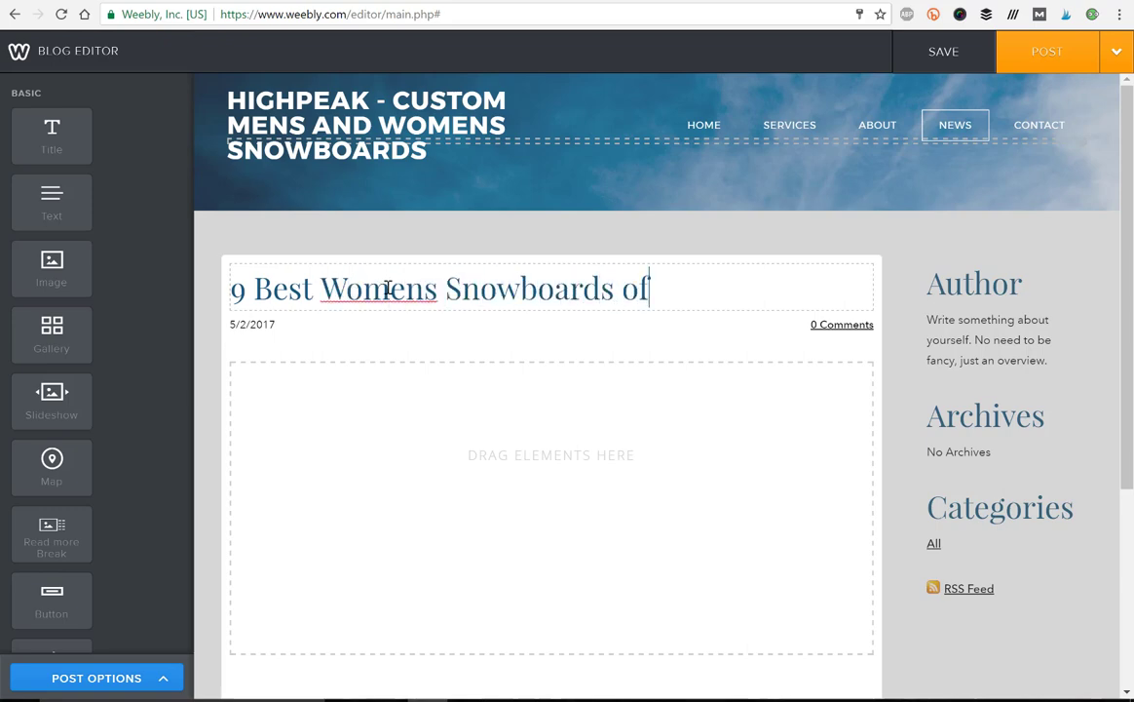
pyautogui.write('2016')
pyautogui.press('BackSpace')
pyautogui.write('7')
pyautogui.scroll(-1, 698, 322)
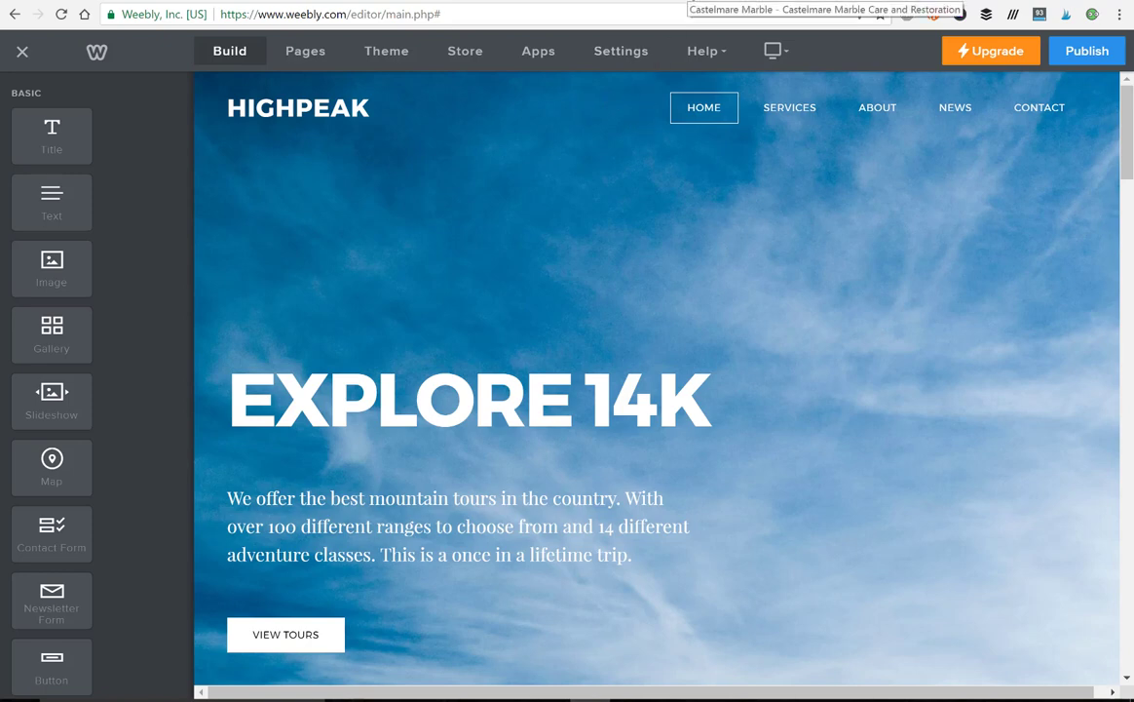
# Step: Examine the footer links on the Castelmare Marble site and the RapidWebLaunch home page down to its footer
pyautogui.click(682, 3)
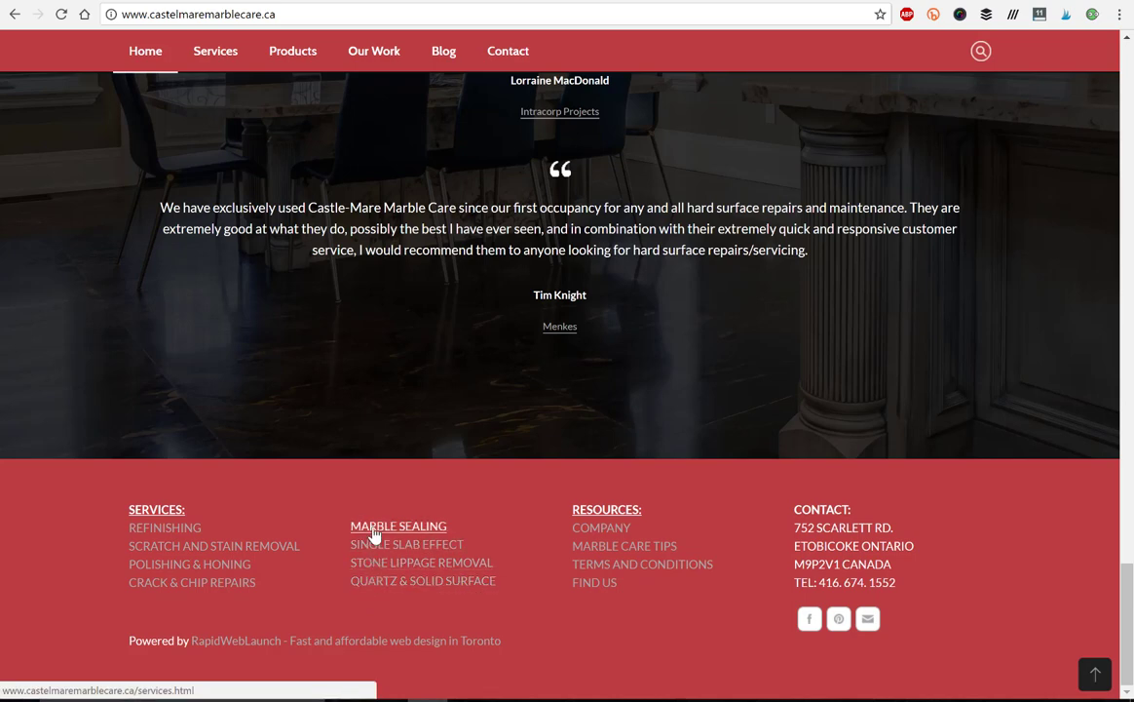
pyautogui.click(620, 552)
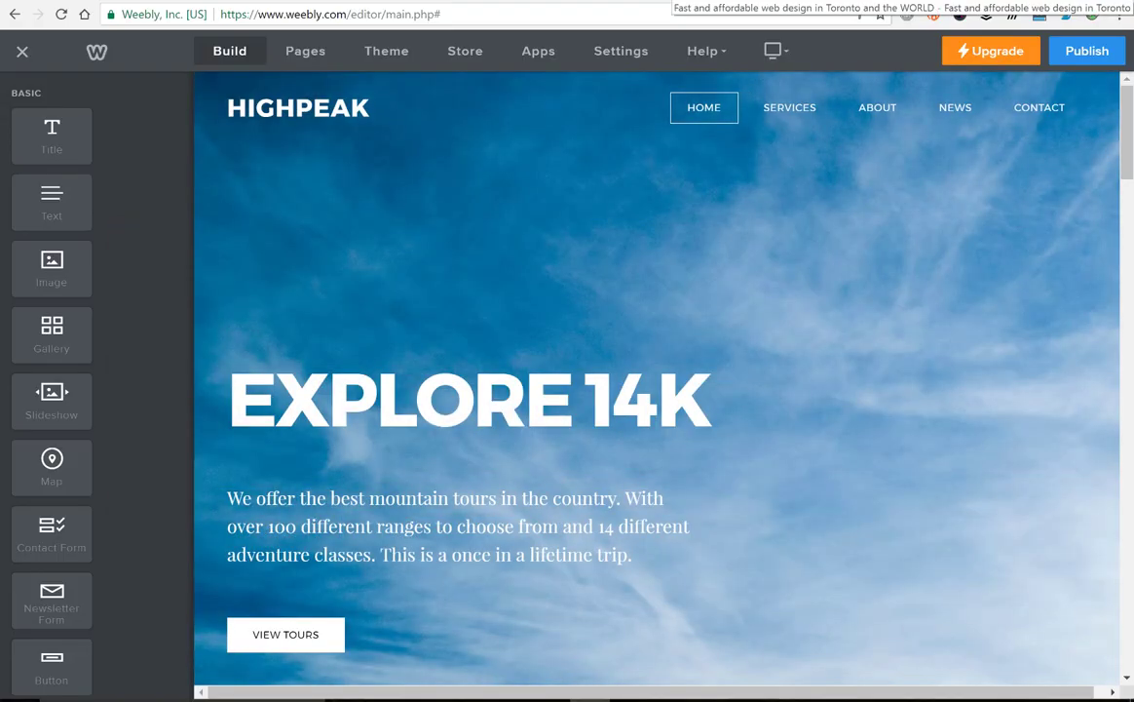
pyautogui.click(877, 2)
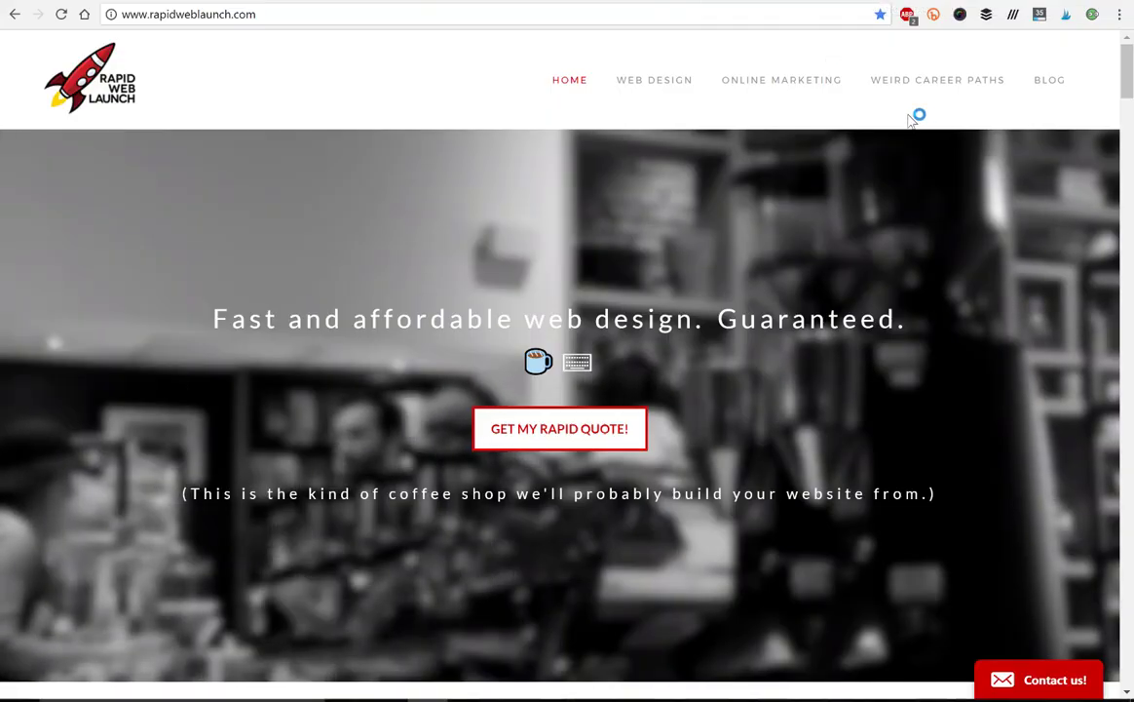
pyautogui.scroll(-2, 1131, 93)
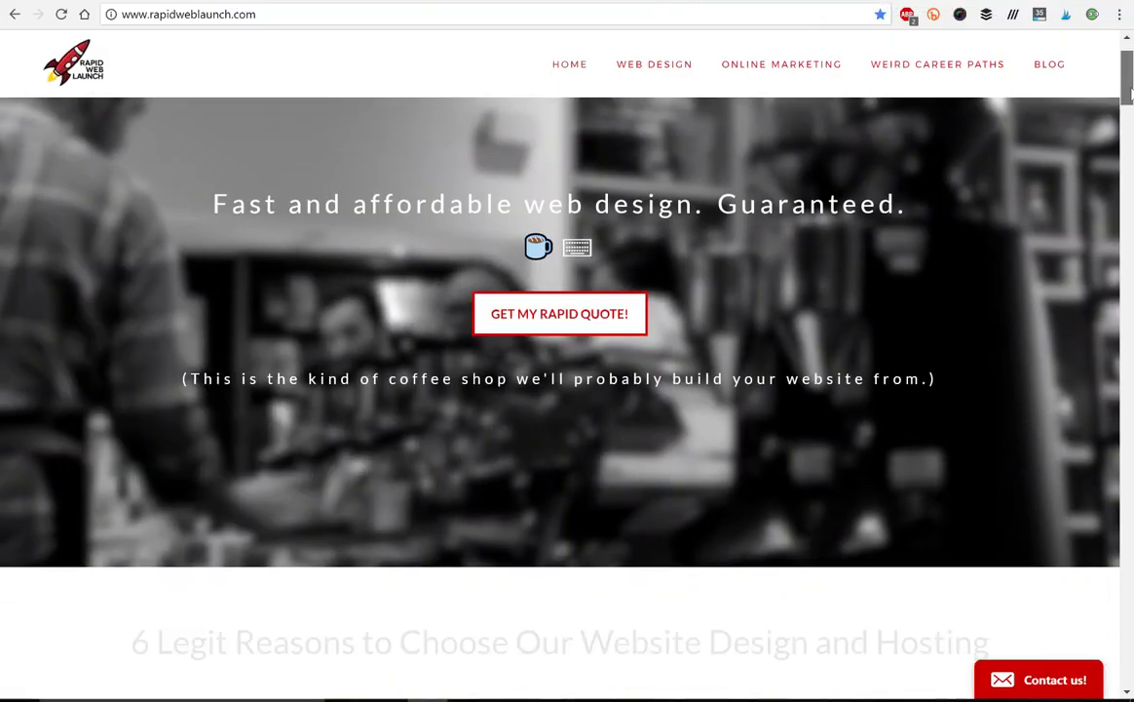
pyautogui.scroll(-7, 1130, 93)
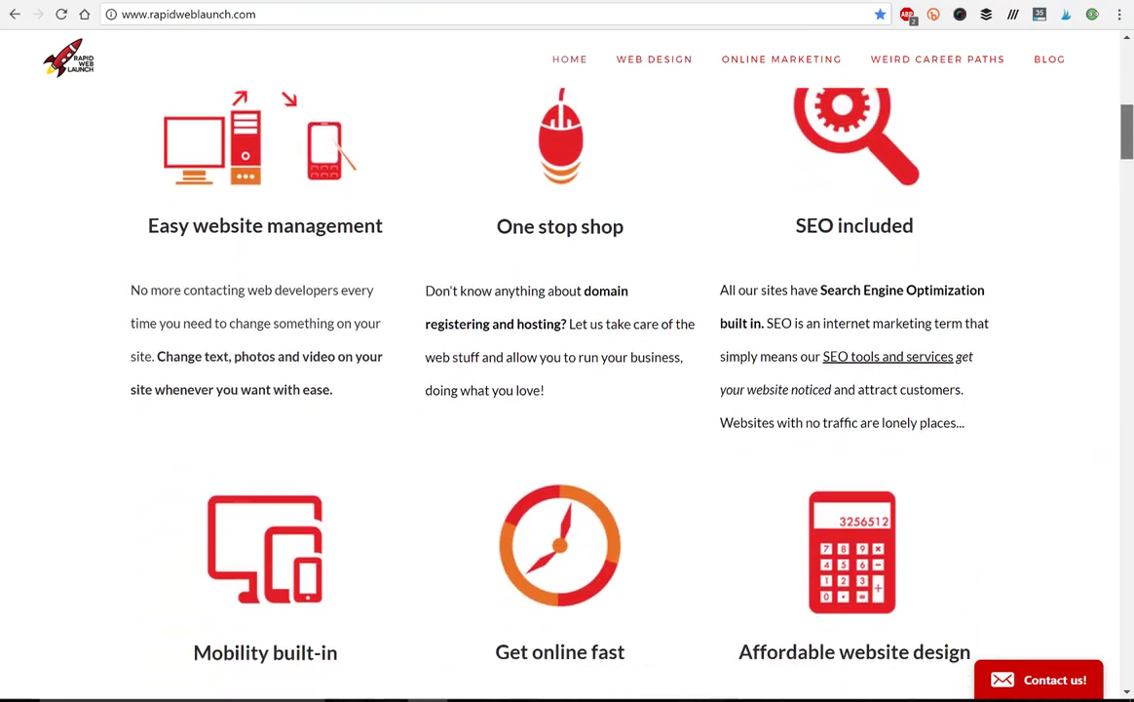
pyautogui.scroll(-5, 1127, 175)
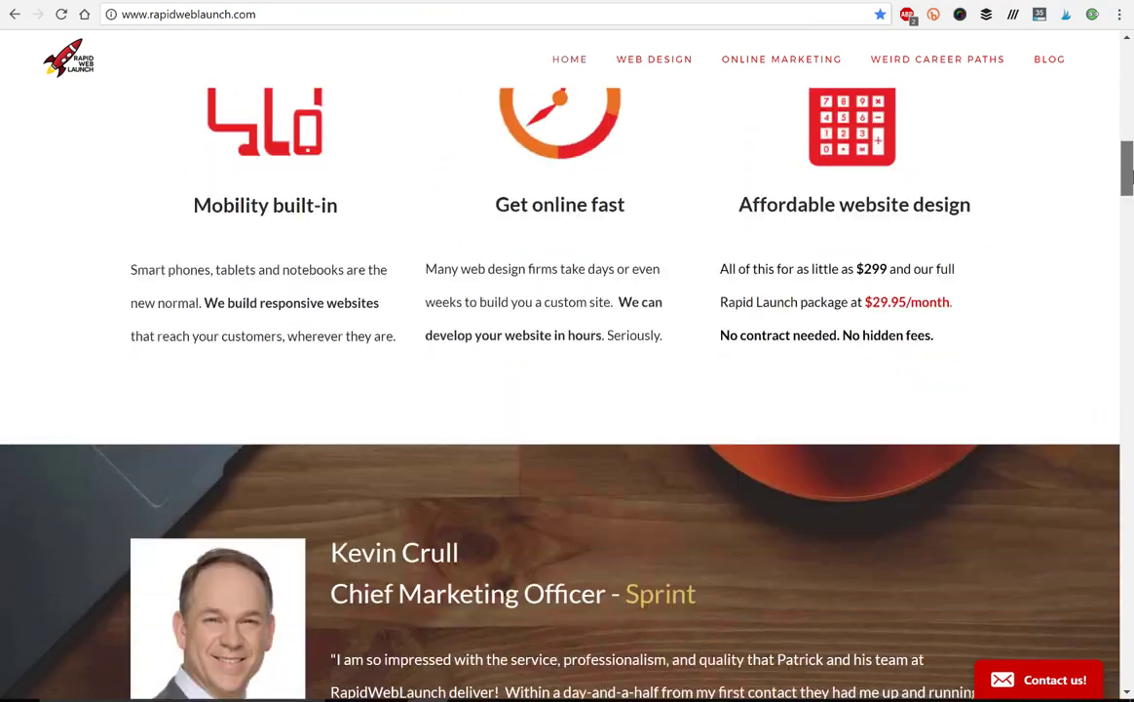
pyautogui.moveTo(1127, 175); pyautogui.dragTo(1128, 675)
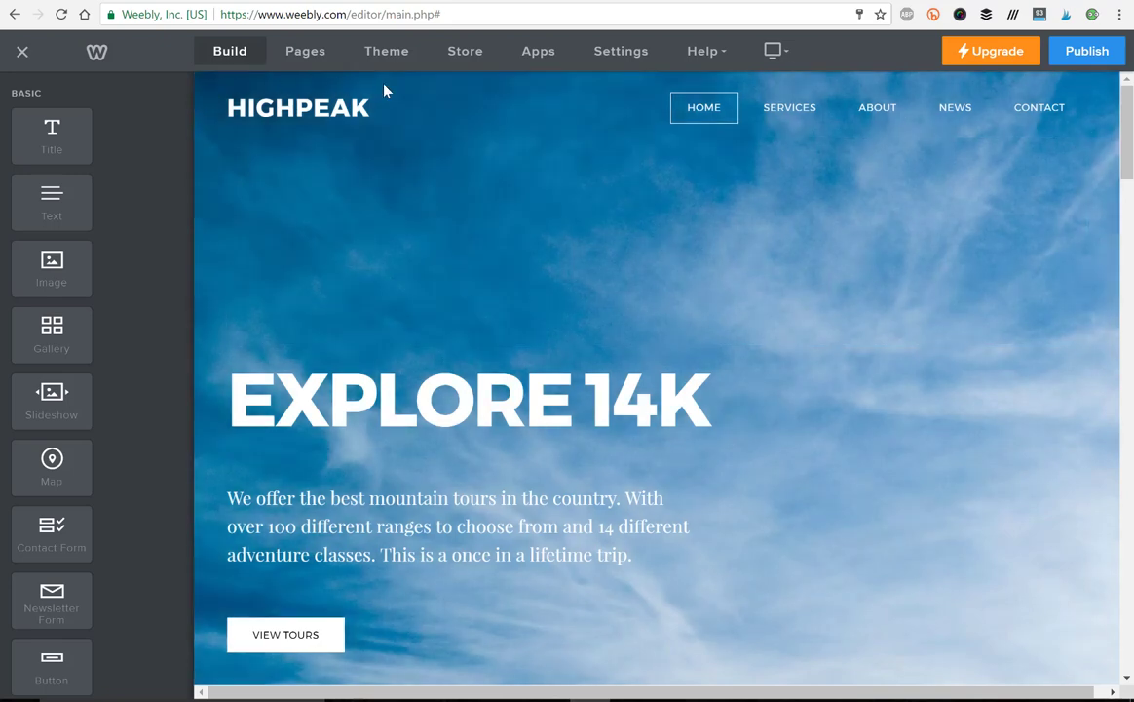
# Step: Examine the RapidWebLaunch blog post about Google+ and the Entrepreneur article "5 Ways Your Company Can Utilize Google+"
pyautogui.click(546, 3)
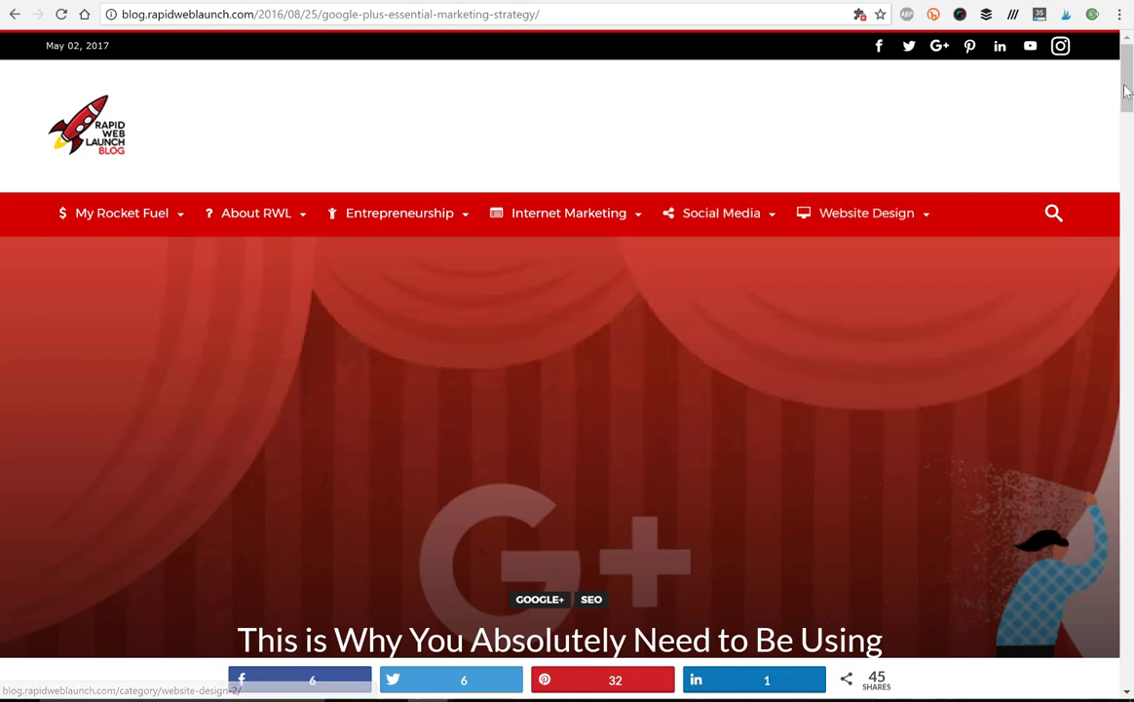
pyautogui.moveTo(1128, 91)
pyautogui.mouseDown()
pyautogui.moveTo(1128, 185)
pyautogui.moveTo(1127, 68)
pyautogui.mouseUp()
pyautogui.click(738, 3)
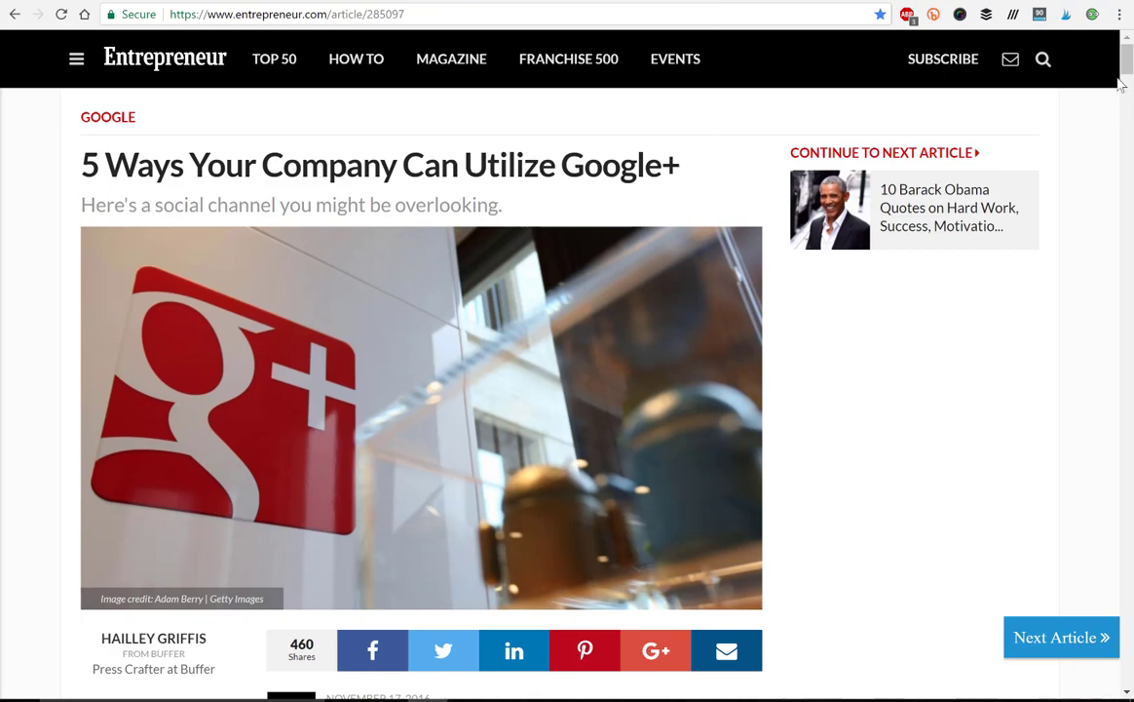
pyautogui.moveTo(1128, 60); pyautogui.dragTo(1017, 148)
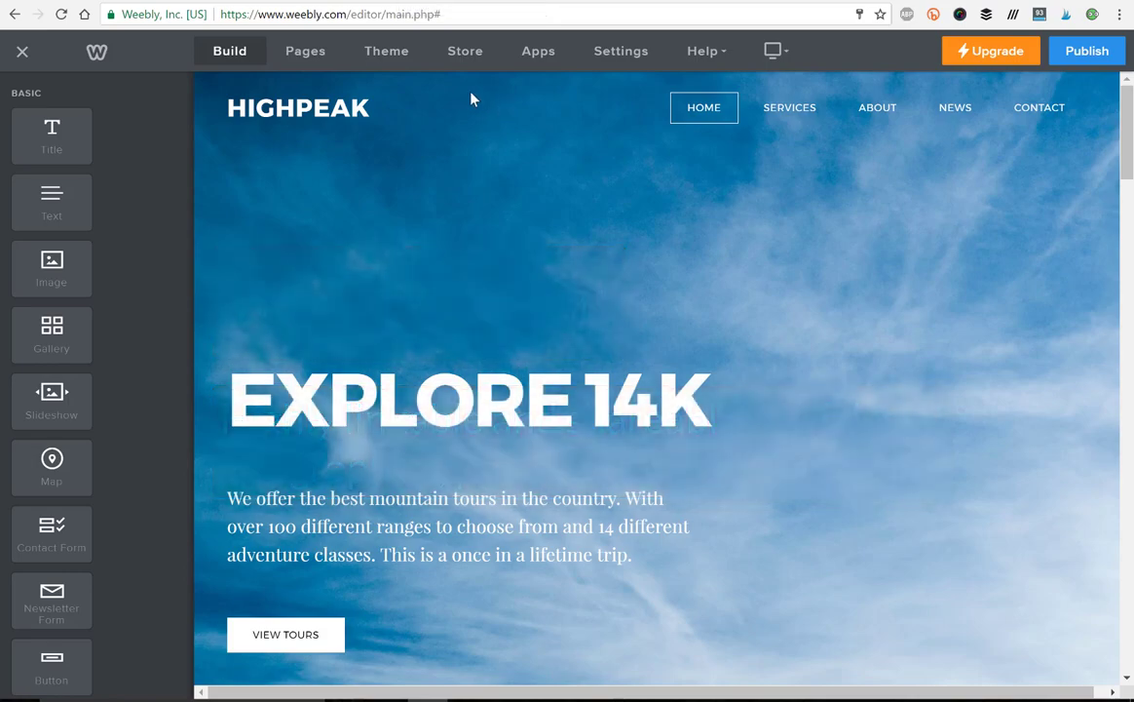
# Step: Examine the Google search results and business listing for rapidweblaunch, and return to the Weebly editor
pyautogui.click(394, 1)
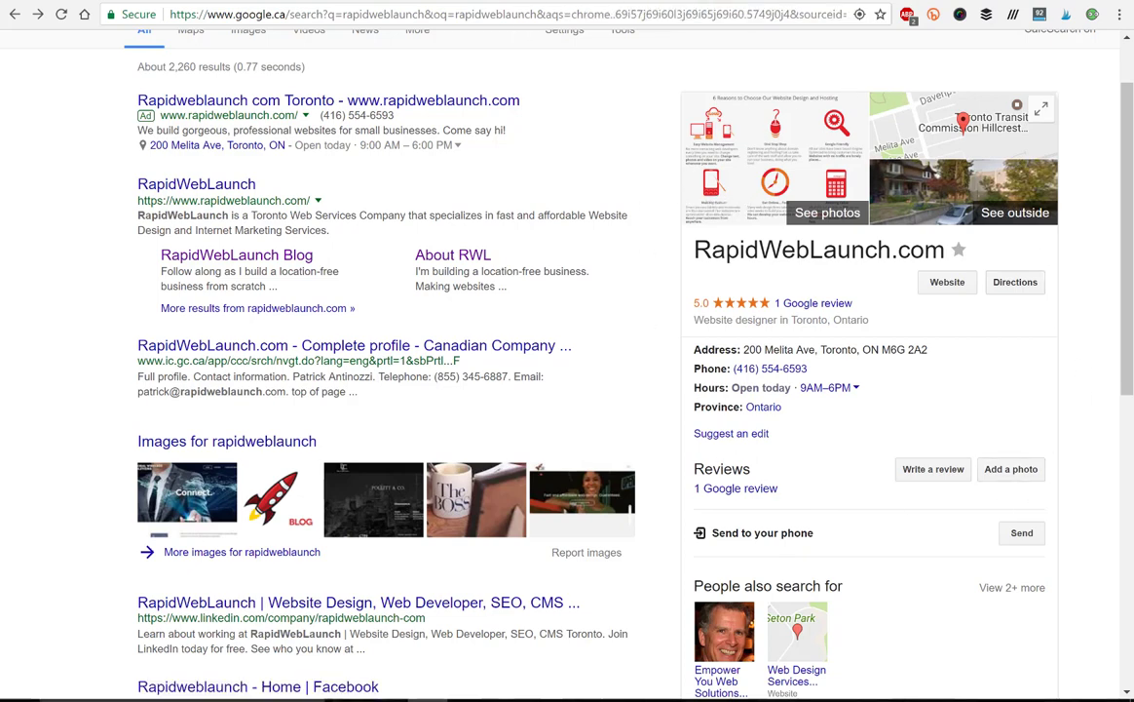
pyautogui.click(292, 0)
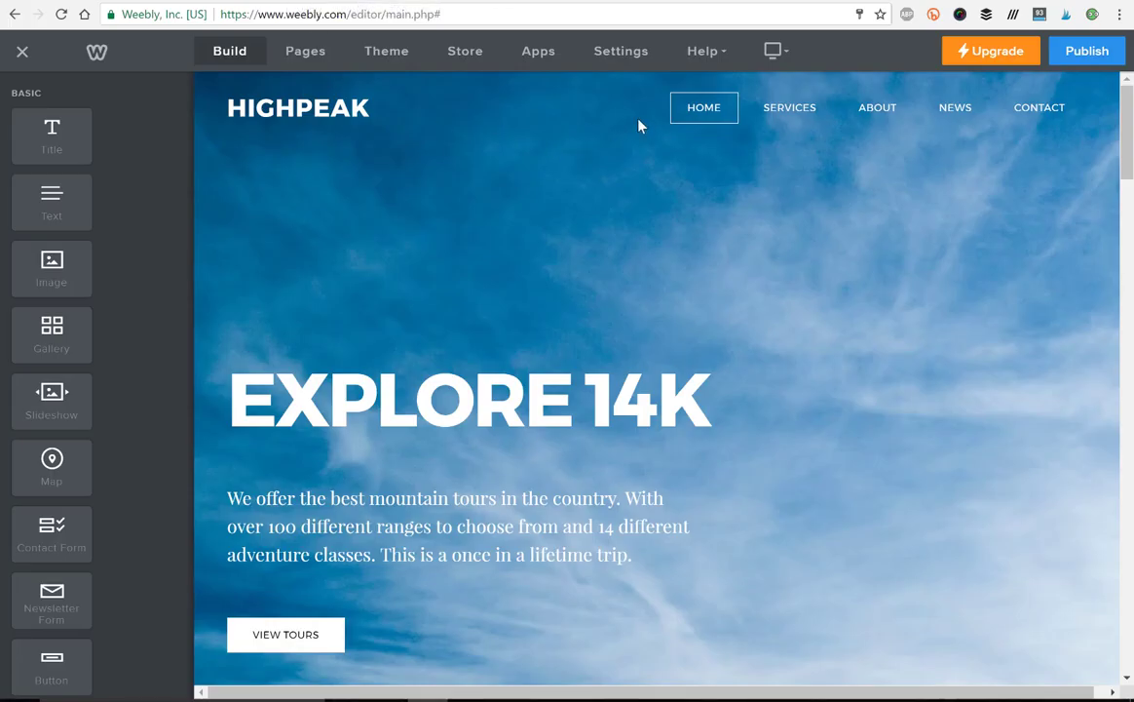